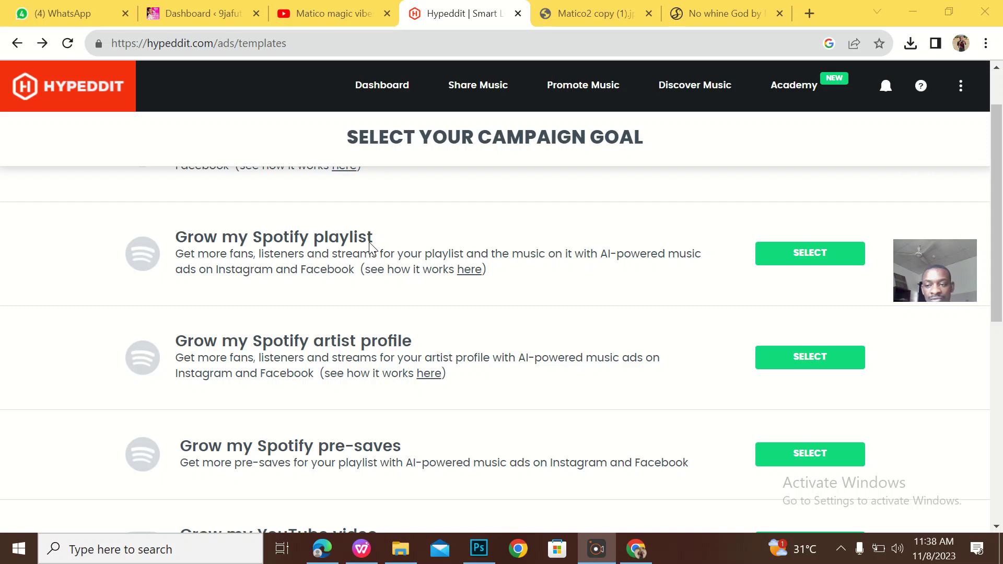
Close the 'Matico2 copy (1).jpg' browser tab, keeping the campaign goal list open
scroll(414, 274, "up", 1)
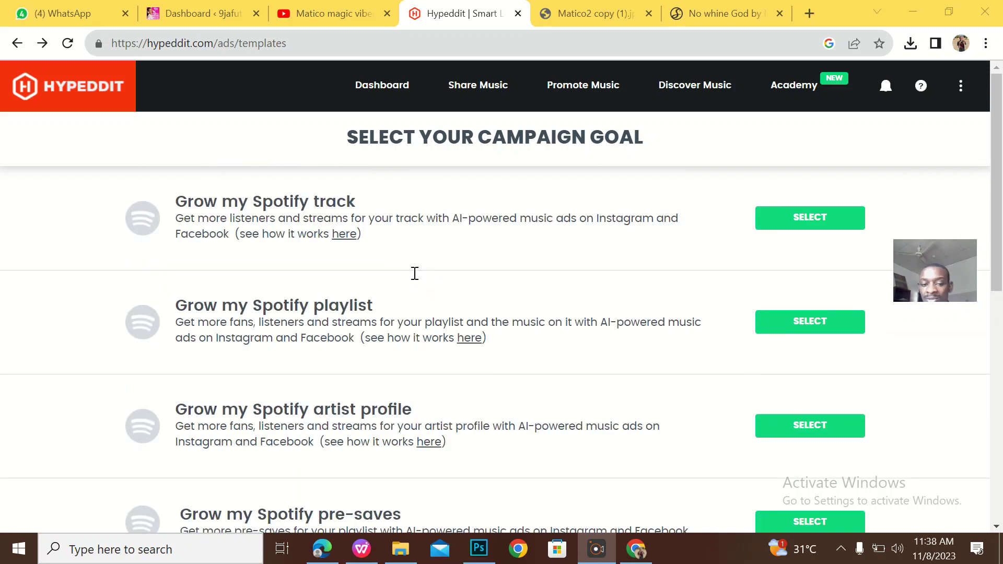
scroll(415, 273, "down", 1)
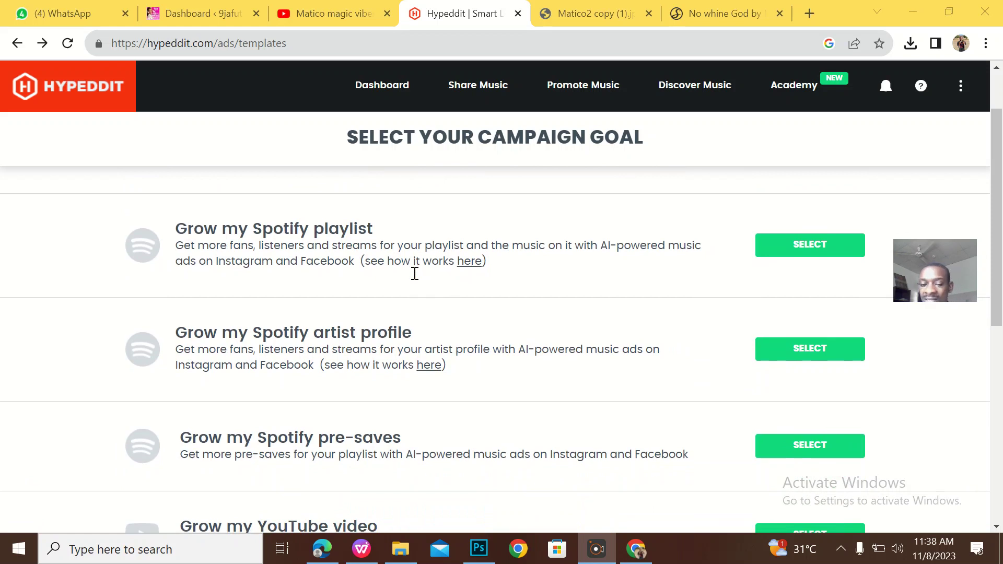
scroll(415, 273, "down", 1)
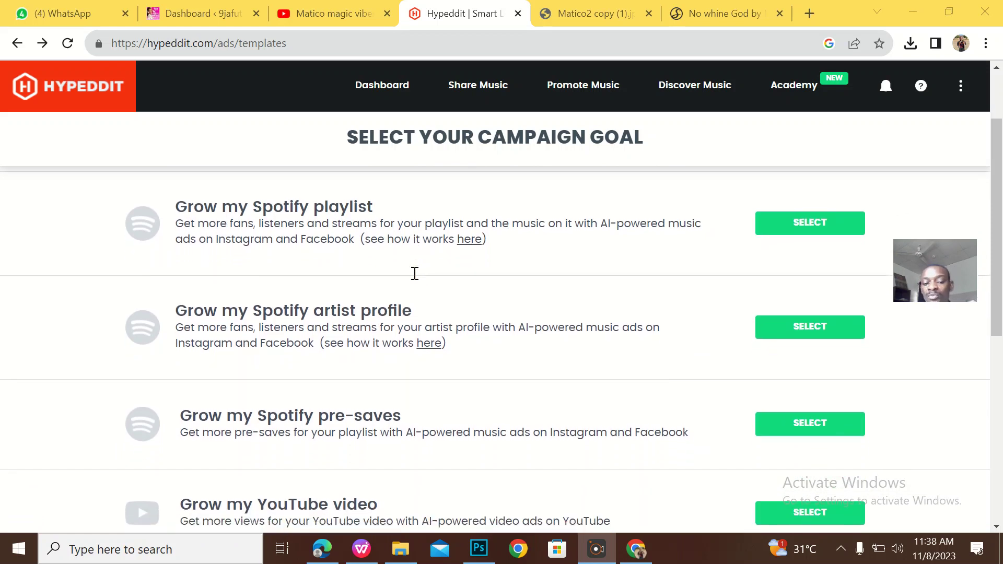
scroll(415, 273, "up", 1)
scroll(415, 274, "up", 1)
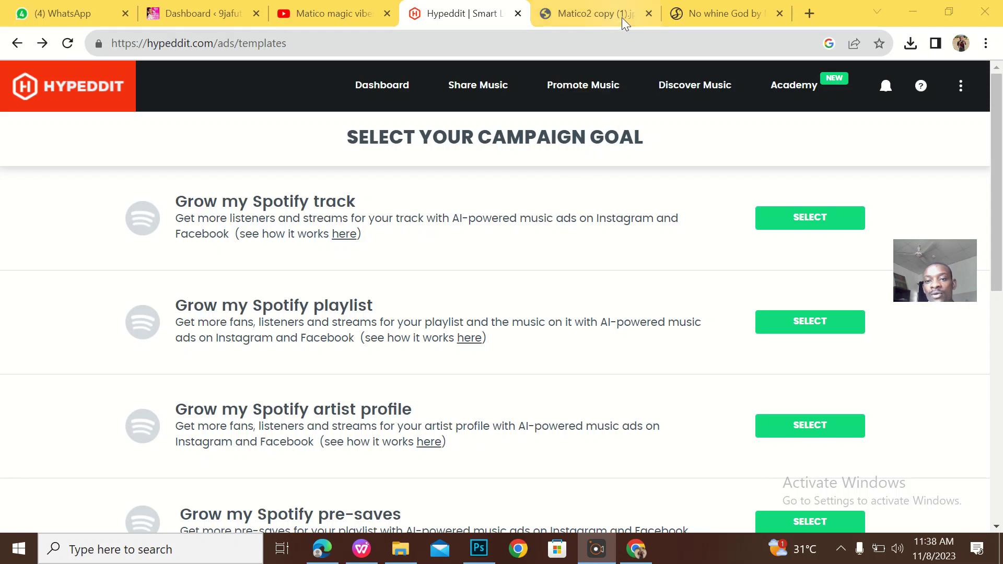
left_click(649, 13)
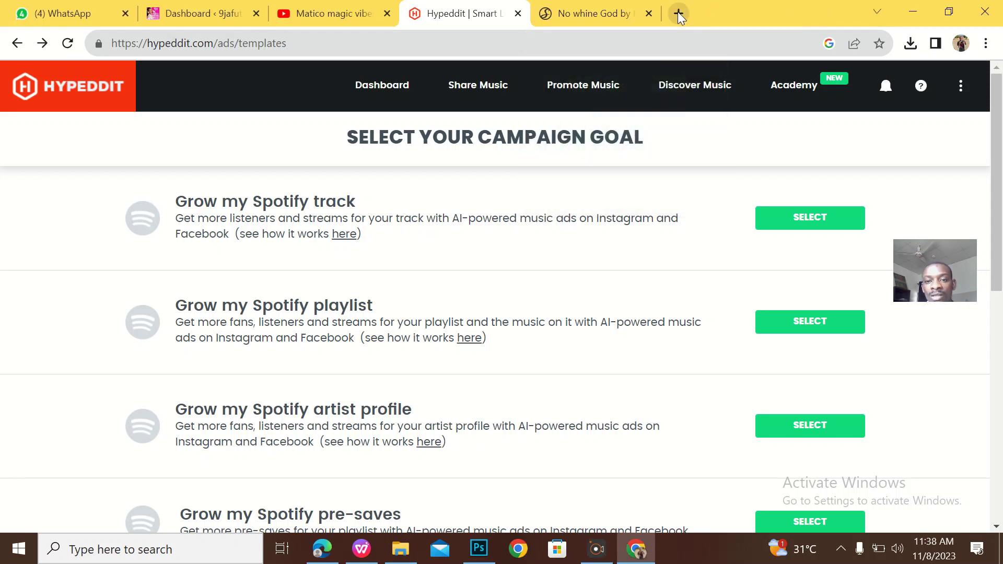
Close the 'No whine God' tab, reopen Music ad automation goals, and show the Matico magic vibes YouTube tab
left_click(649, 13)
left_click(382, 87)
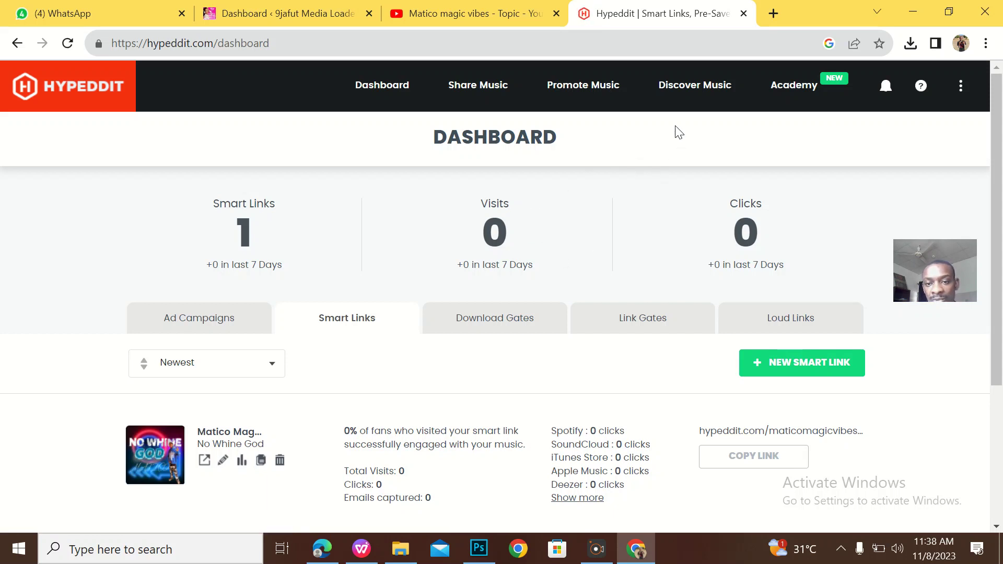
left_click(597, 90)
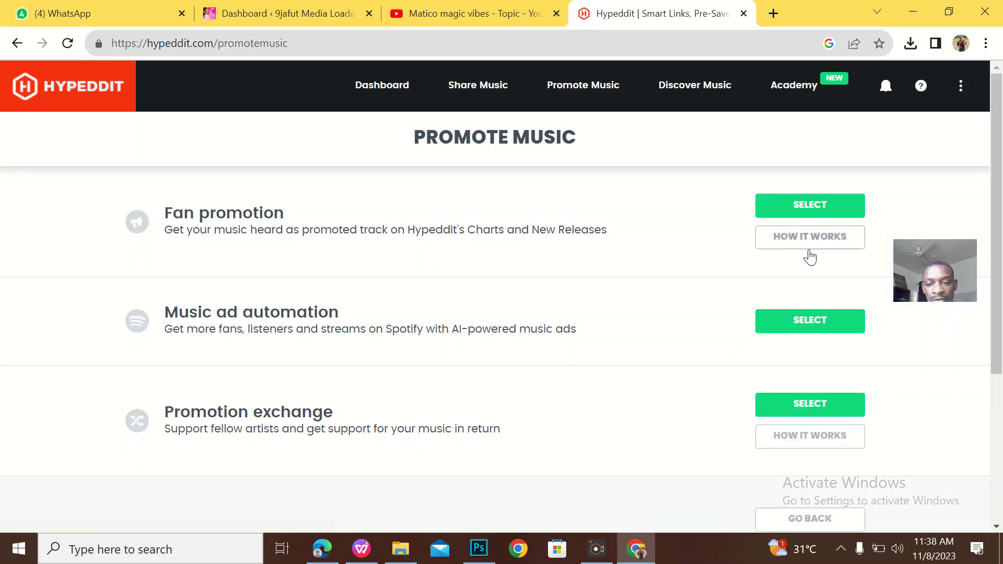
left_click(814, 333)
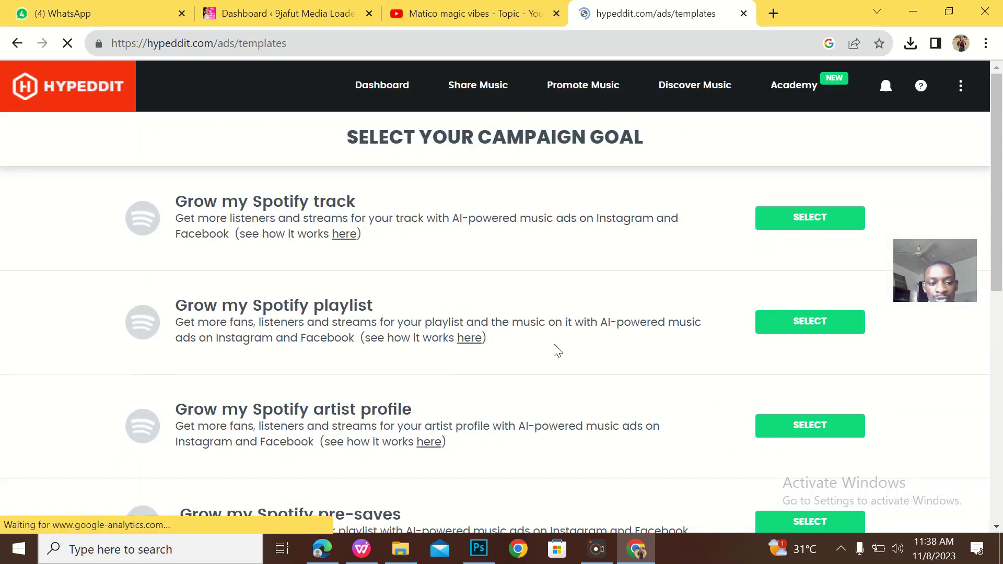
scroll(558, 351, "up", 1)
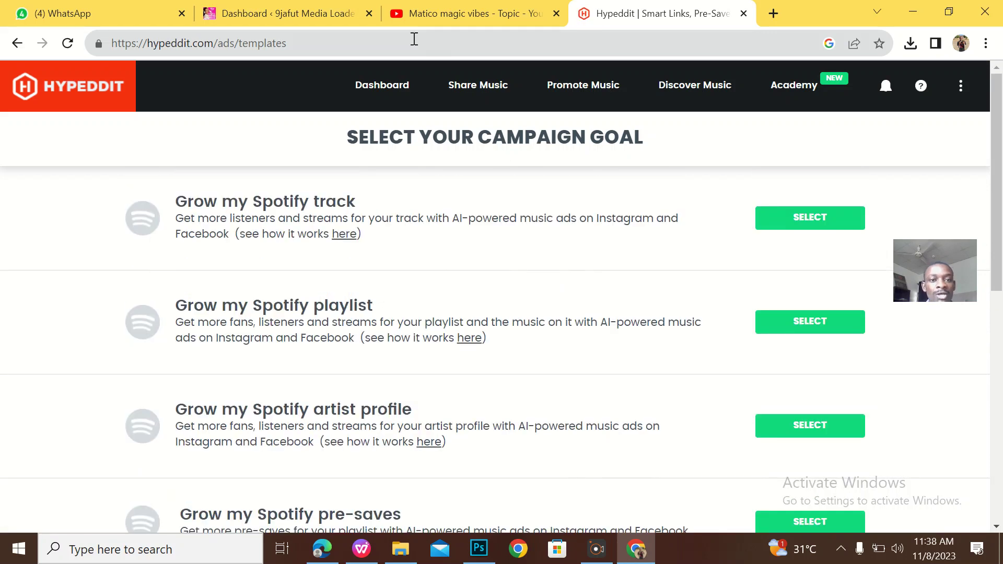
left_click(451, 13)
mouse_move(636, 292)
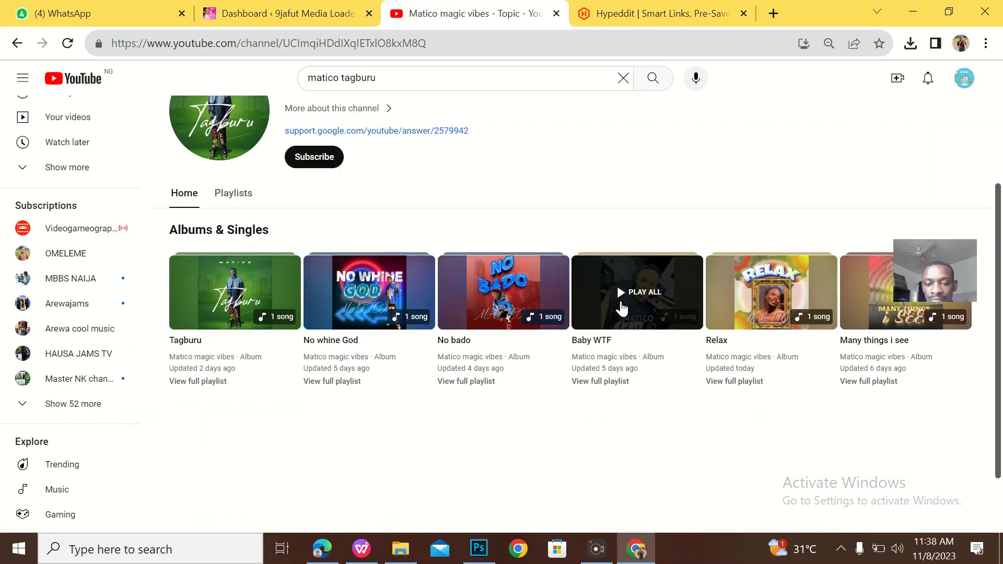
Copy the No bado album's YouTube link and open a new blank tab
right_click(492, 312)
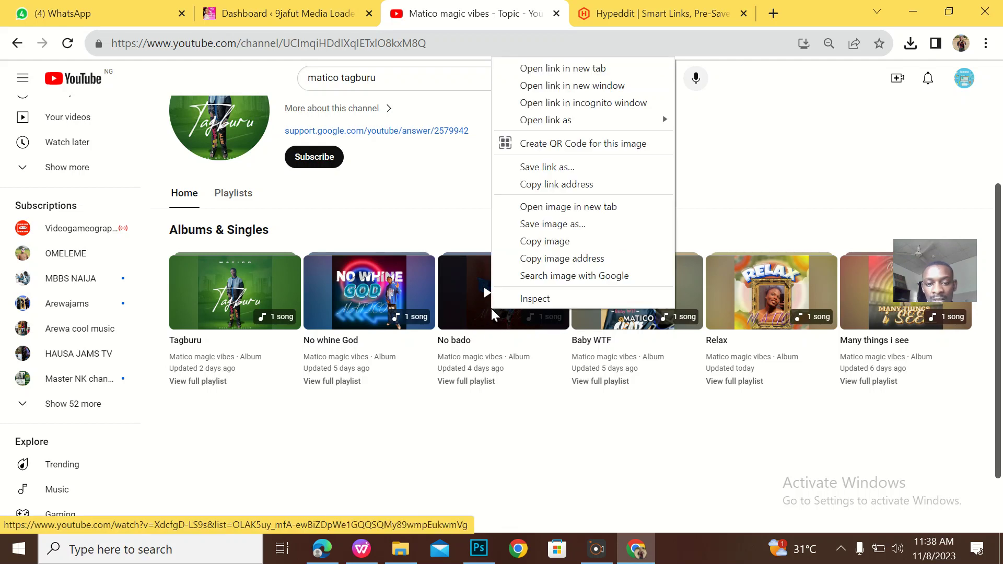
left_click(557, 187)
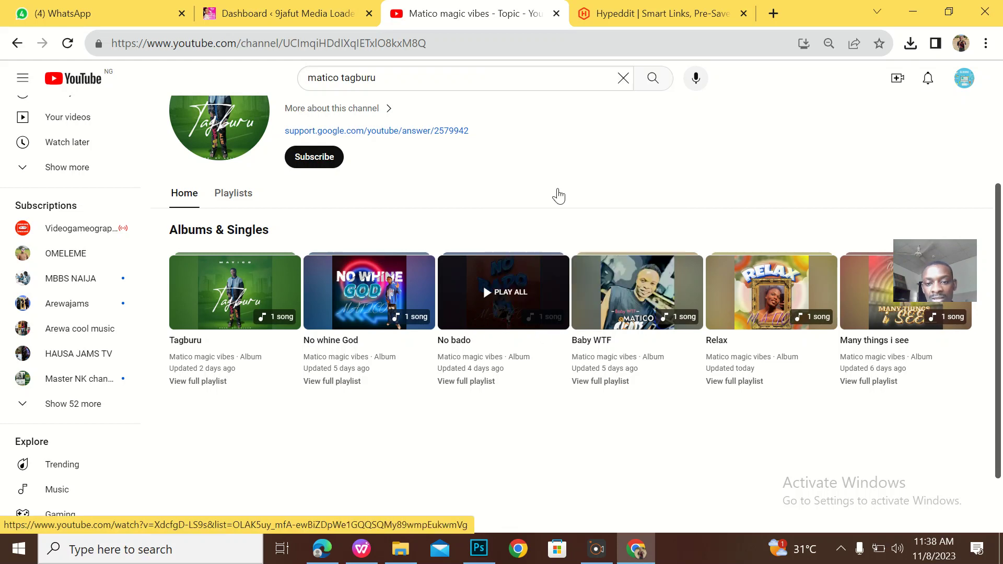
left_click(774, 14)
left_click(539, 45)
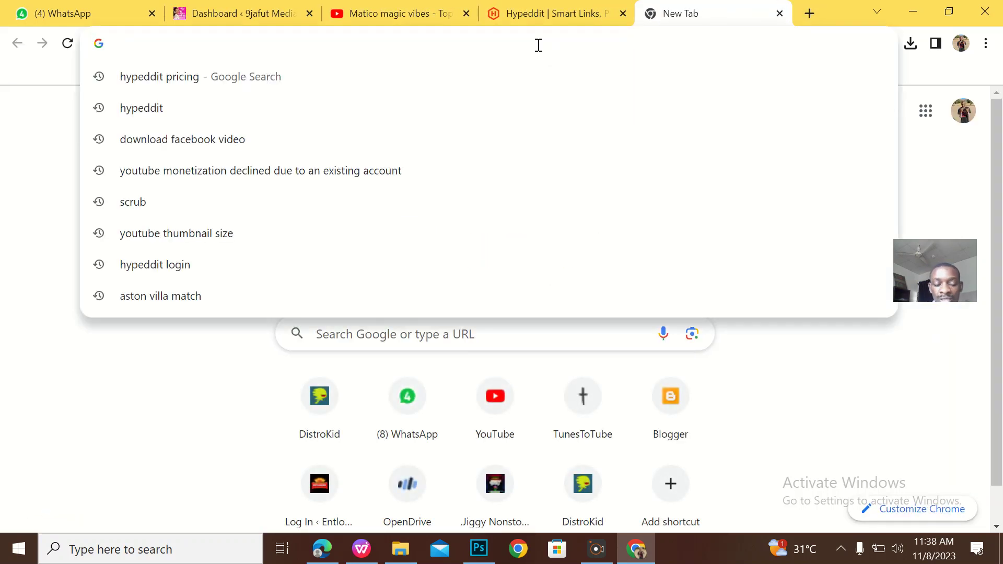
Convert the No bado YouTube link on Songwhip, copy its Spotify link, and return to Hypeddit
type("son")
key("Return")
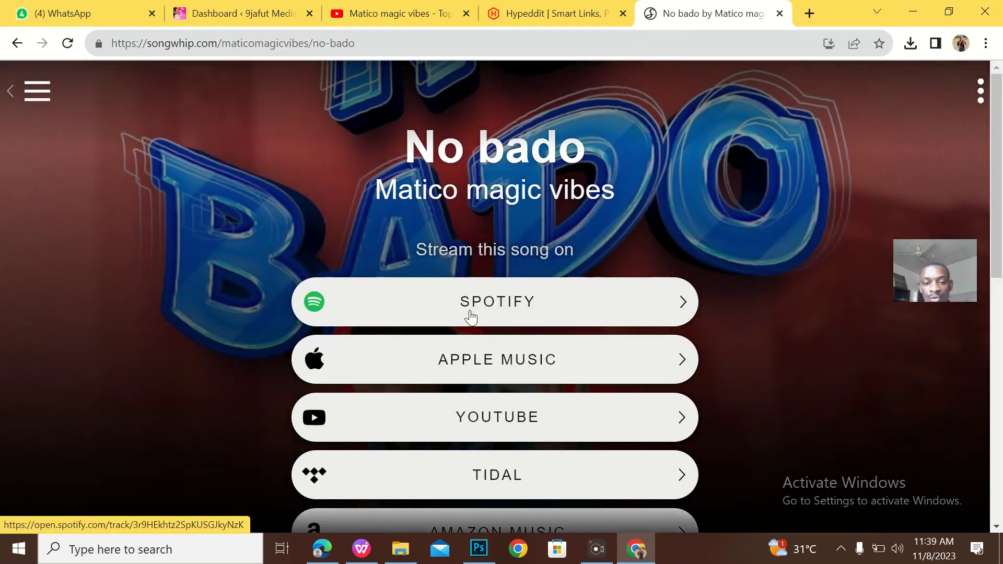
right_click(487, 302)
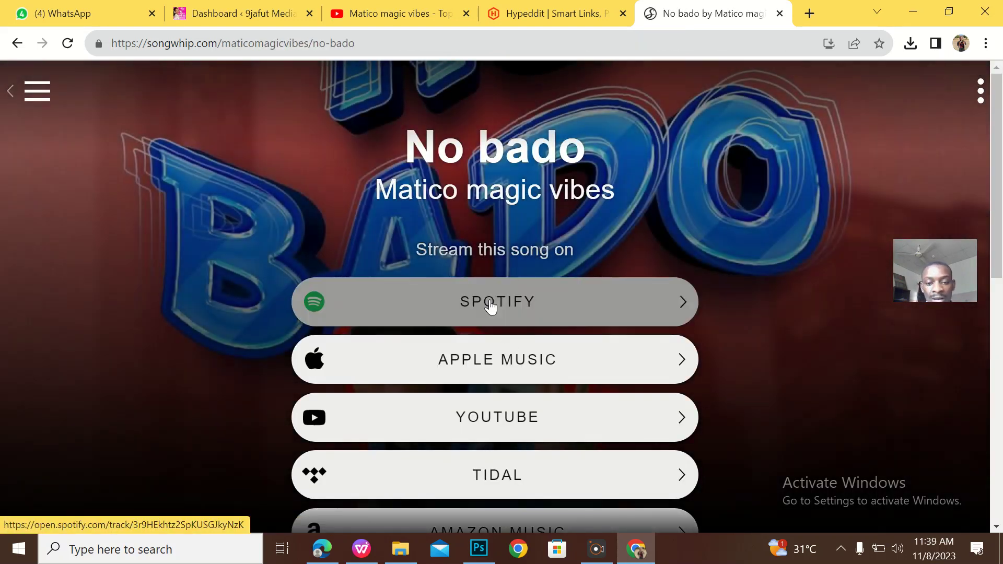
left_click(572, 404)
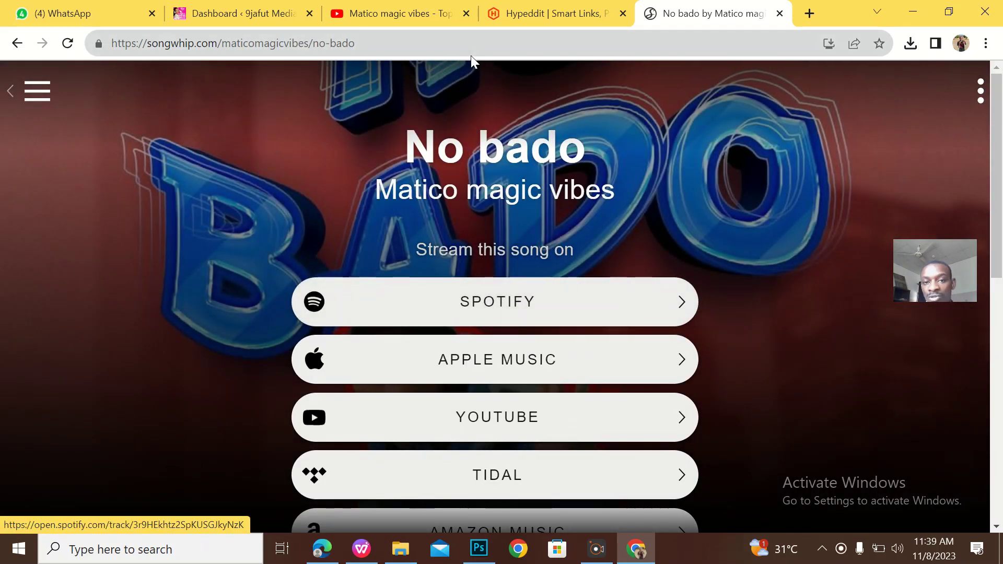
left_click(417, 16)
left_click(589, 17)
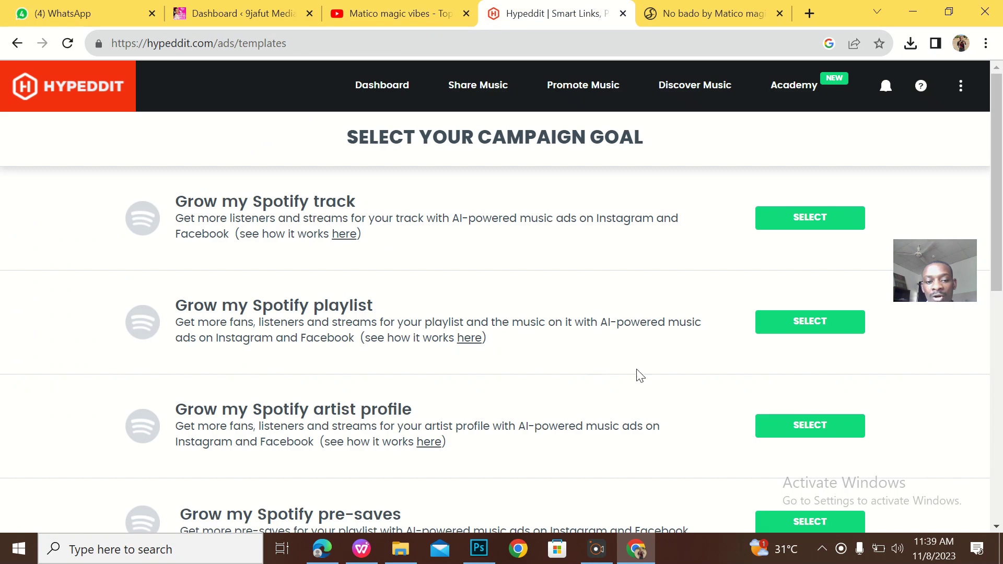
Start a 'Grow my Spotify track' campaign and review the available Facebook fan pages
left_click(800, 229)
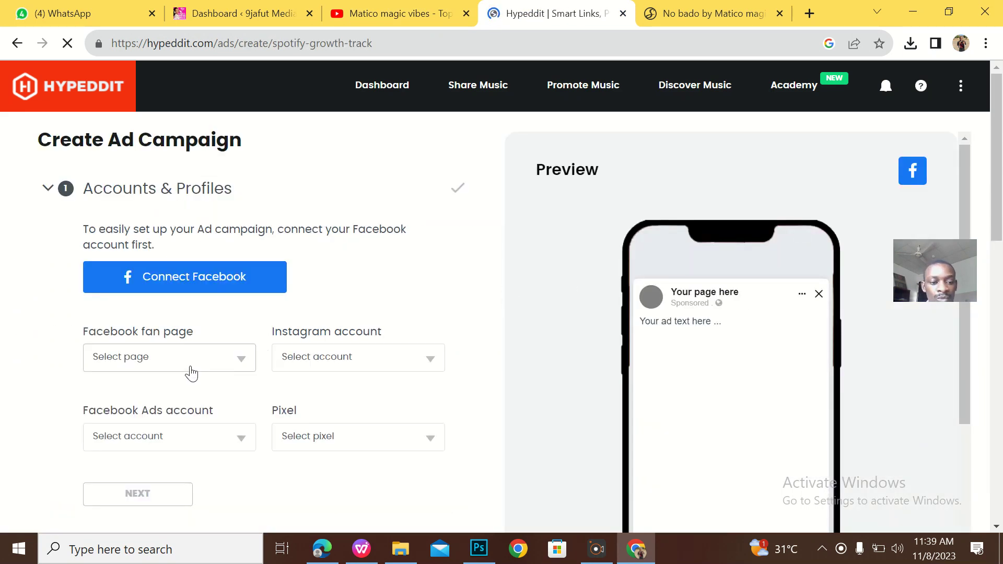
left_click(191, 369)
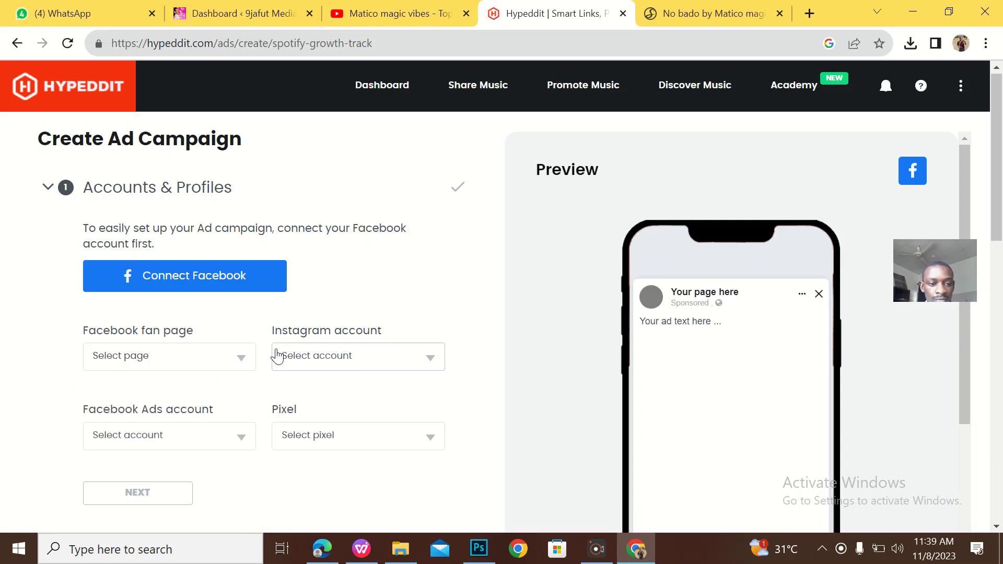
scroll(275, 355, "down", 1)
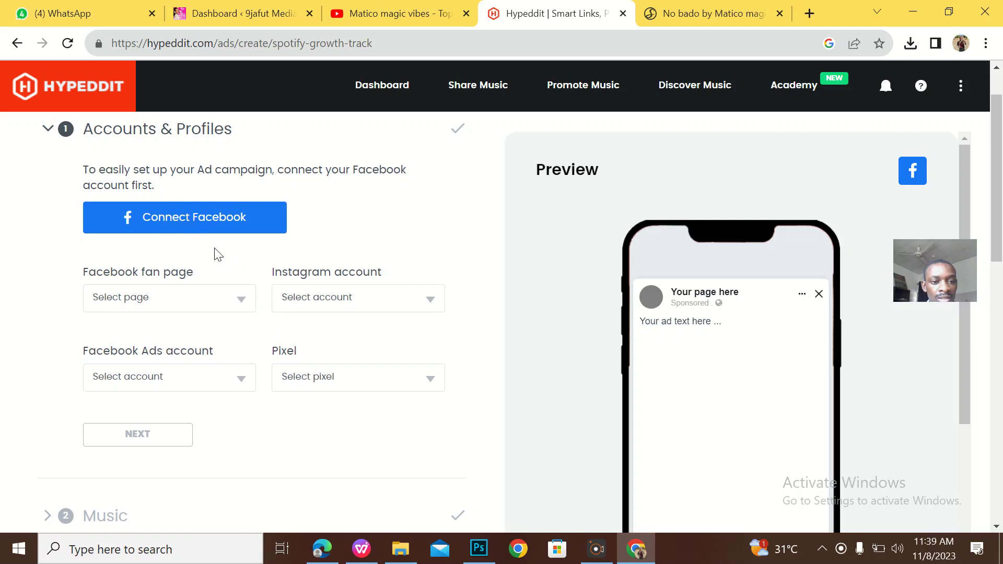
scroll(244, 267, "down", 1)
scroll(245, 267, "up", 1)
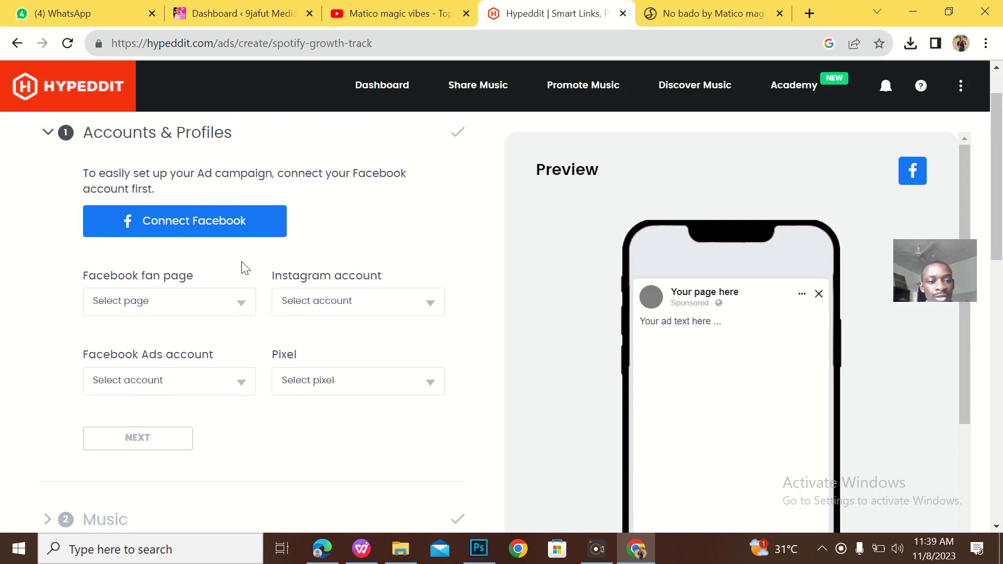
scroll(244, 267, "down", 4)
scroll(242, 267, "up", 6)
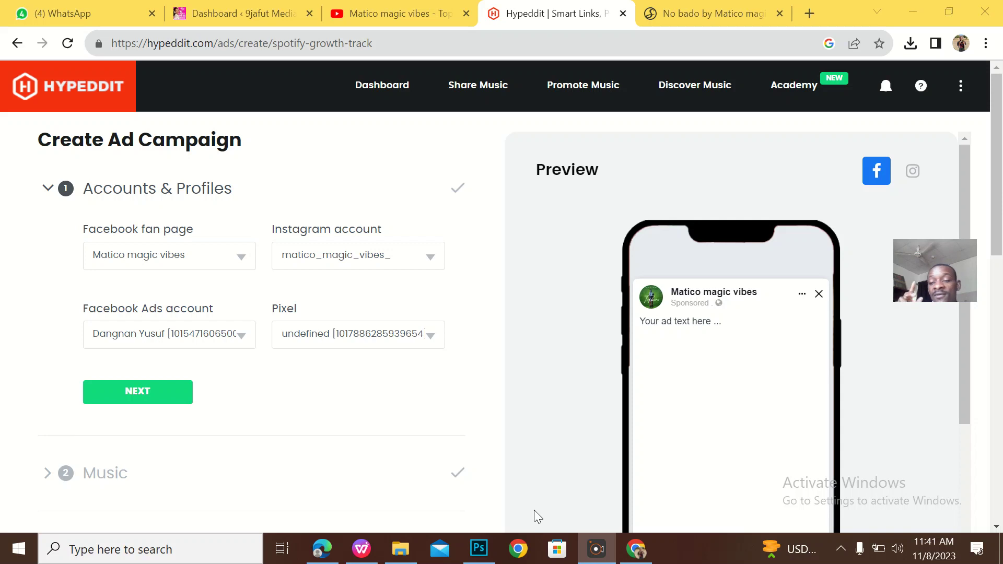
Select Matico magic vibes as the fan page and matico_magic_vibes_ as the Instagram account
left_click(229, 263)
left_click(174, 361)
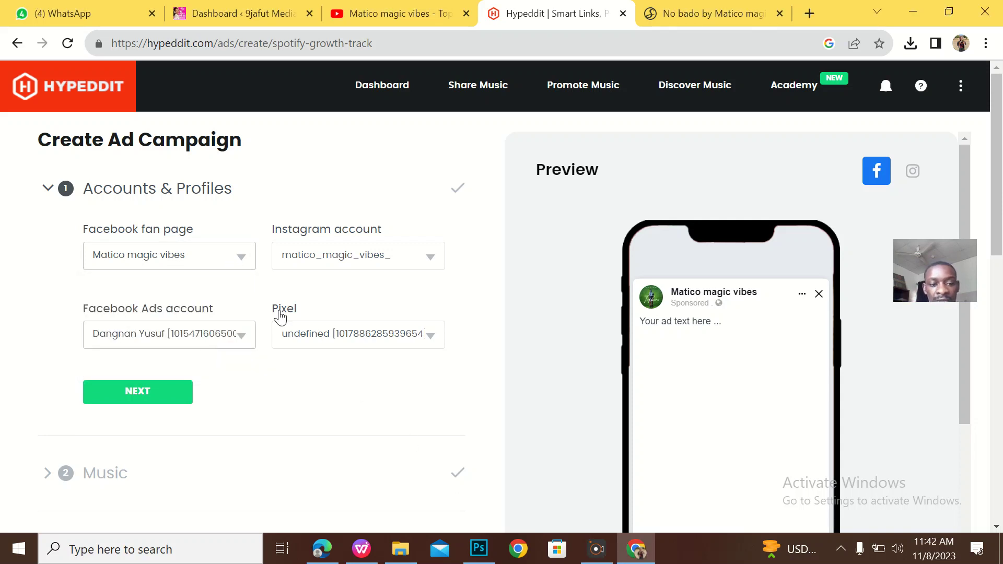
left_click(368, 270)
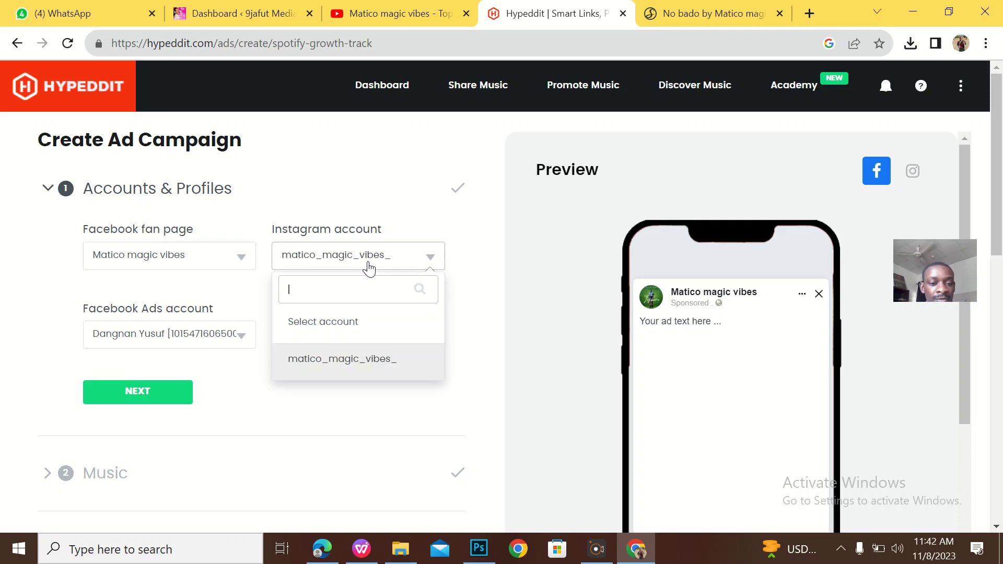
left_click(386, 357)
scroll(291, 395, "down", 2)
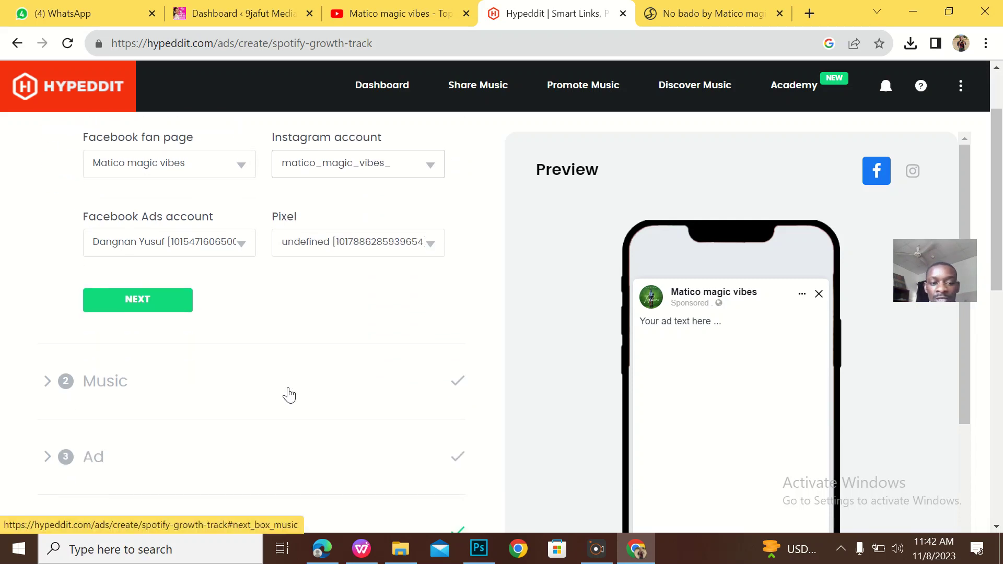
Add the pasted No bado Spotify track link and set its genre to Afro House
left_click(157, 309)
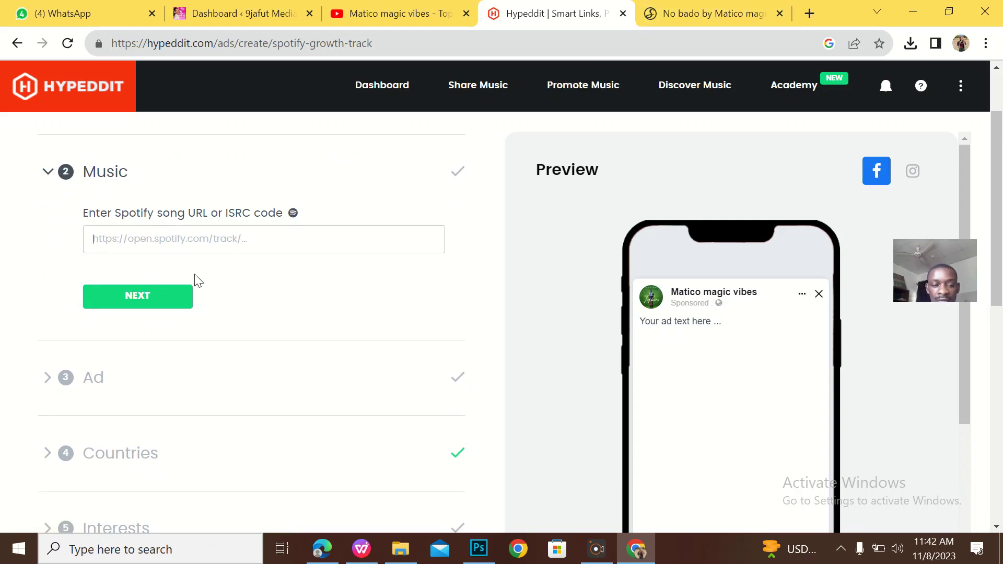
key("ctrl+v")
left_click(156, 309)
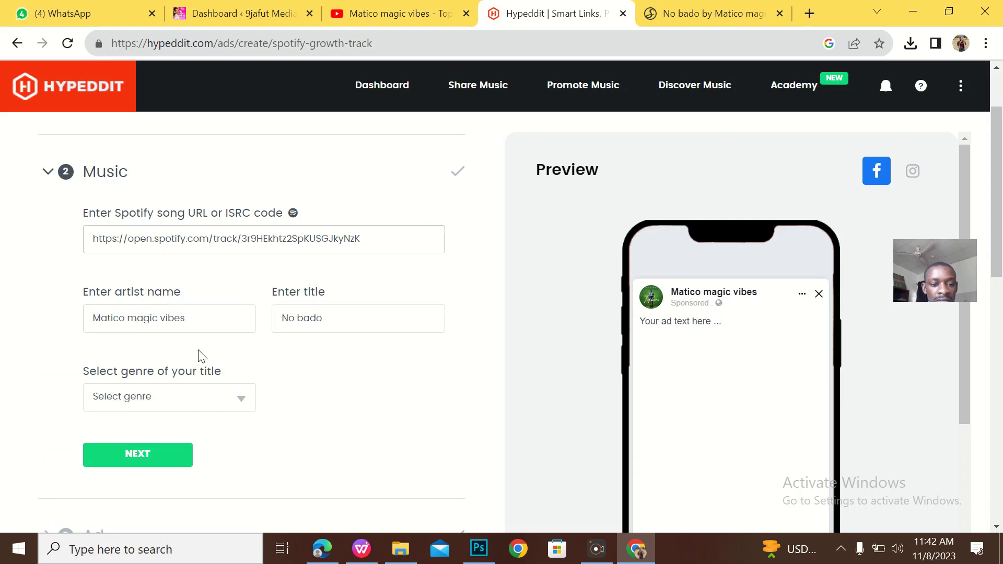
scroll(209, 347, "down", 2)
left_click(161, 282)
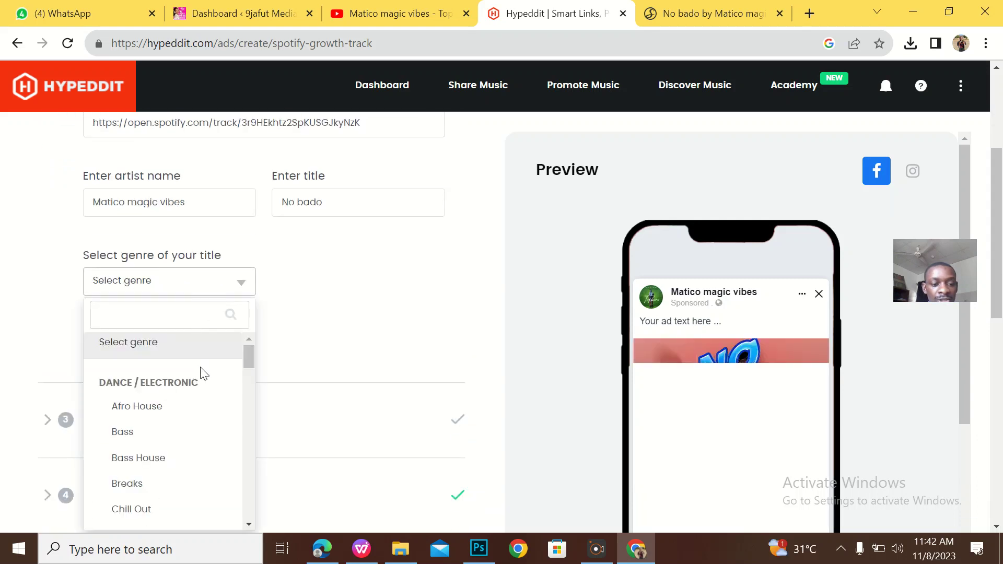
left_click(178, 420)
Open the ad step and attempt to continue without any audio
left_click(161, 355)
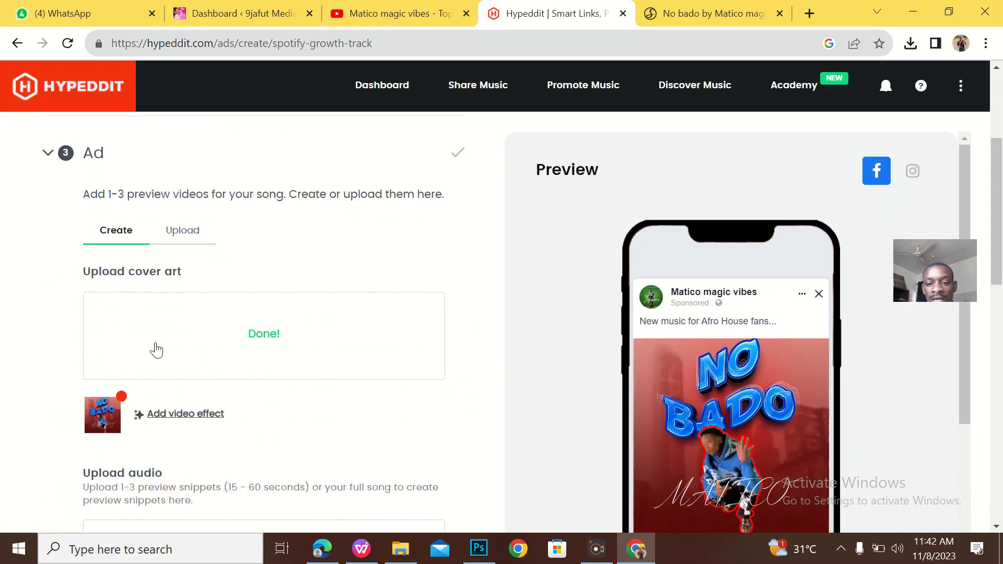
scroll(567, 411, "down", 3)
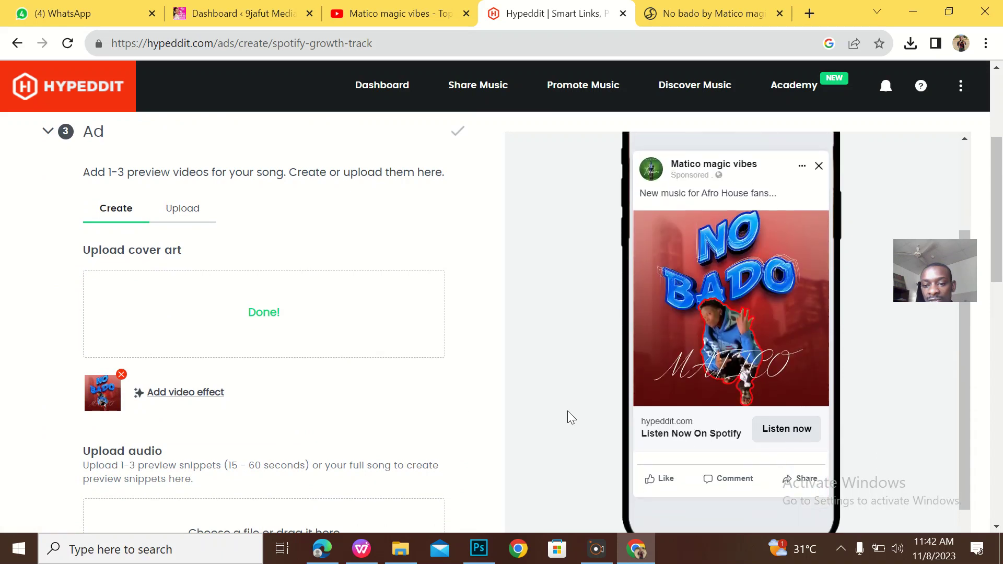
scroll(198, 325, "up", 2)
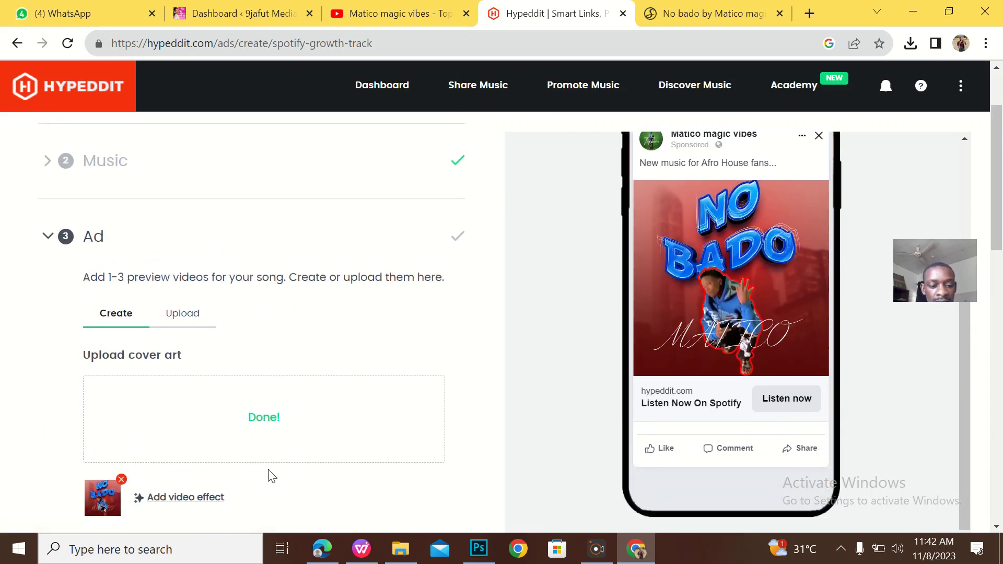
scroll(271, 476, "down", 2)
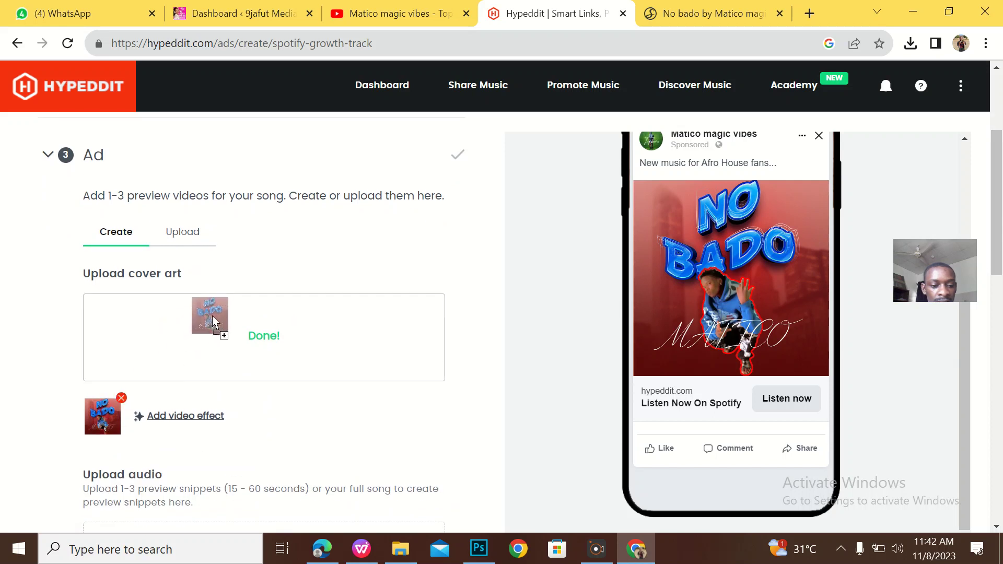
scroll(288, 385, "down", 1)
scroll(288, 385, "down", 3)
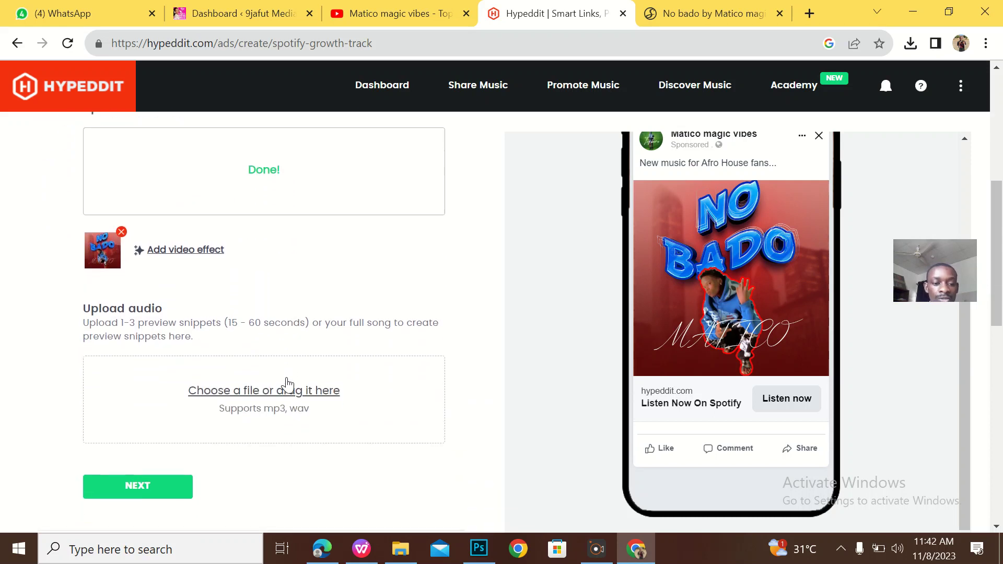
scroll(190, 437, "down", 2)
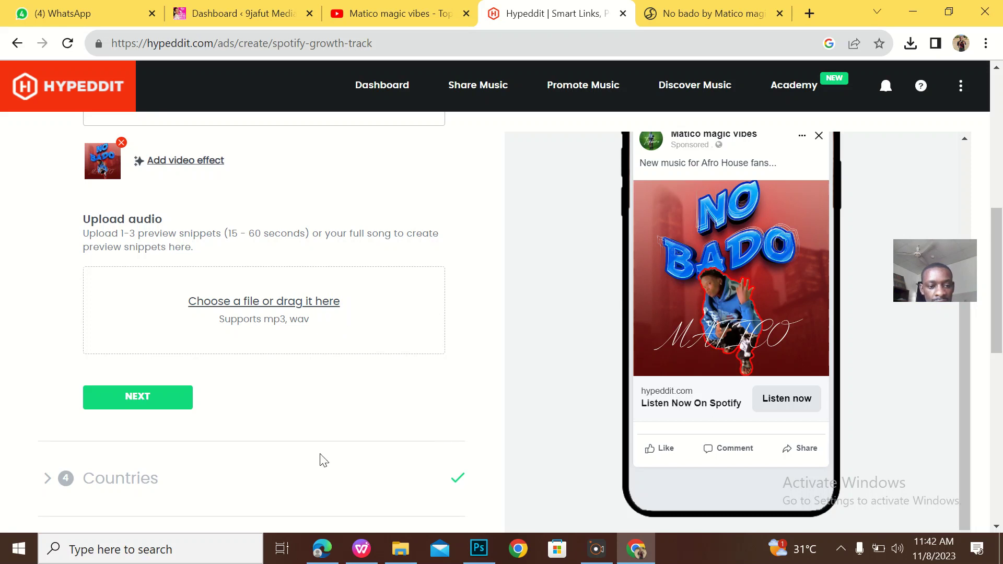
left_click(150, 401)
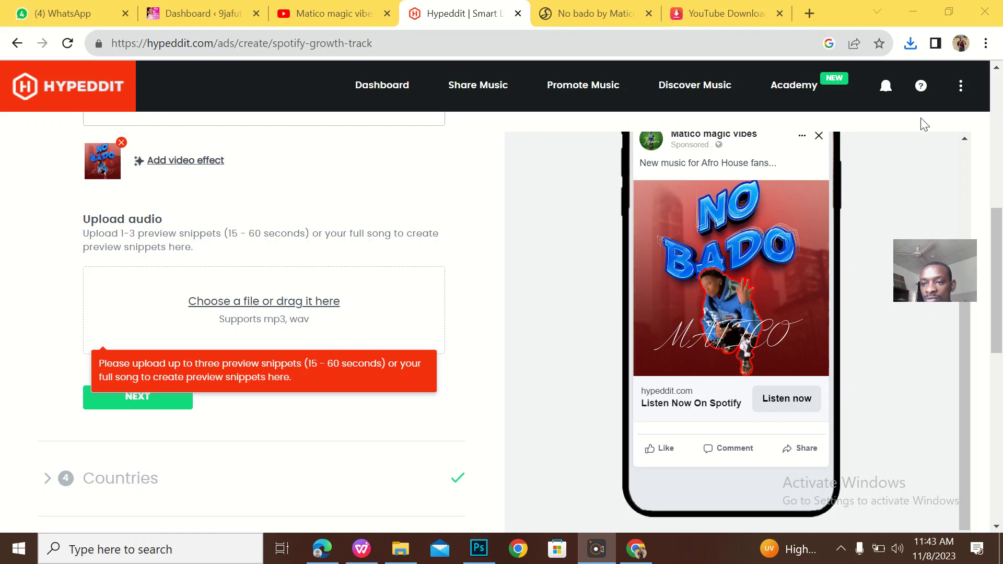
Upload No bado.mp3 from Chrome's downloads as the ad audio
left_click(910, 43)
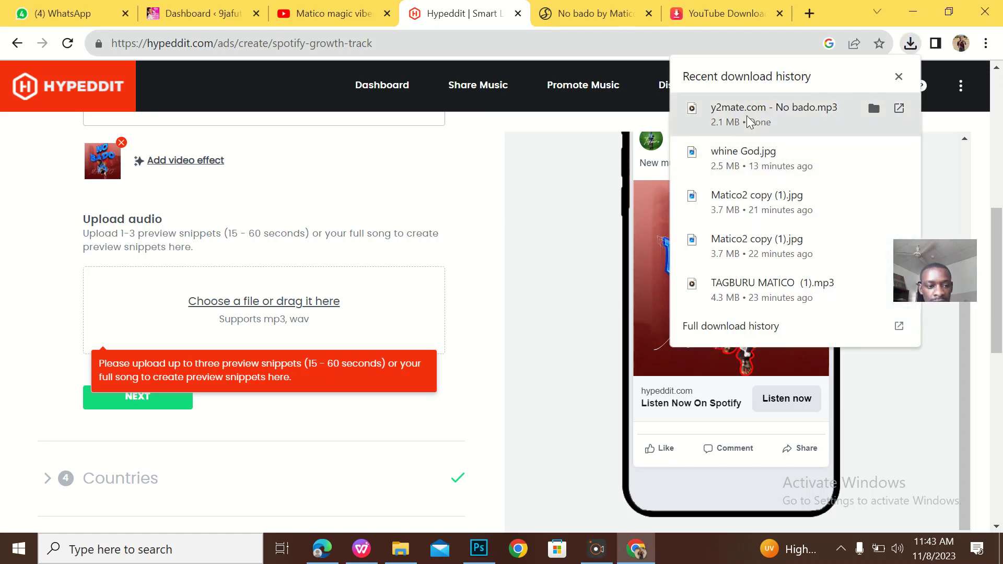
left_click_drag(751, 121, 248, 327)
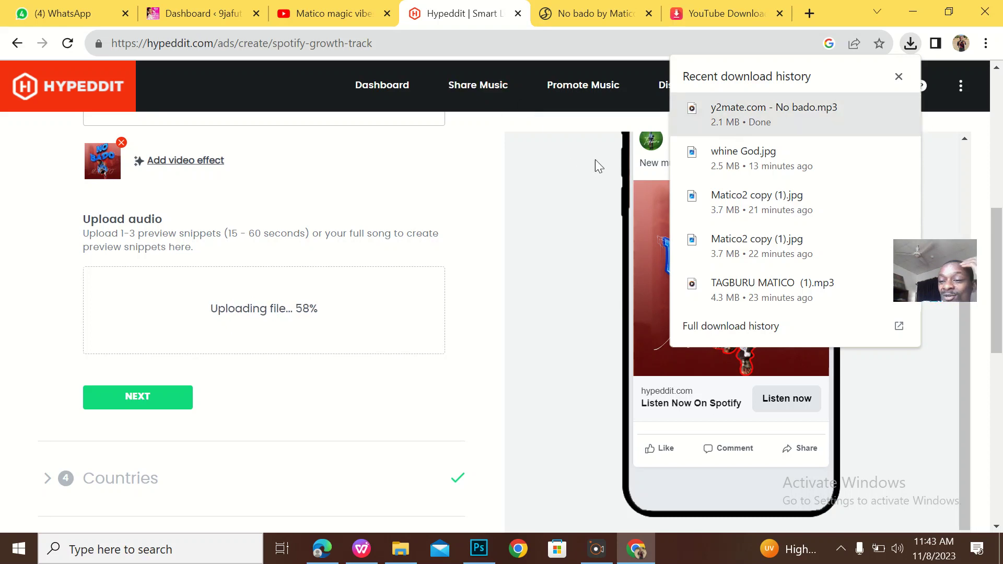
scroll(387, 344, "down", 1)
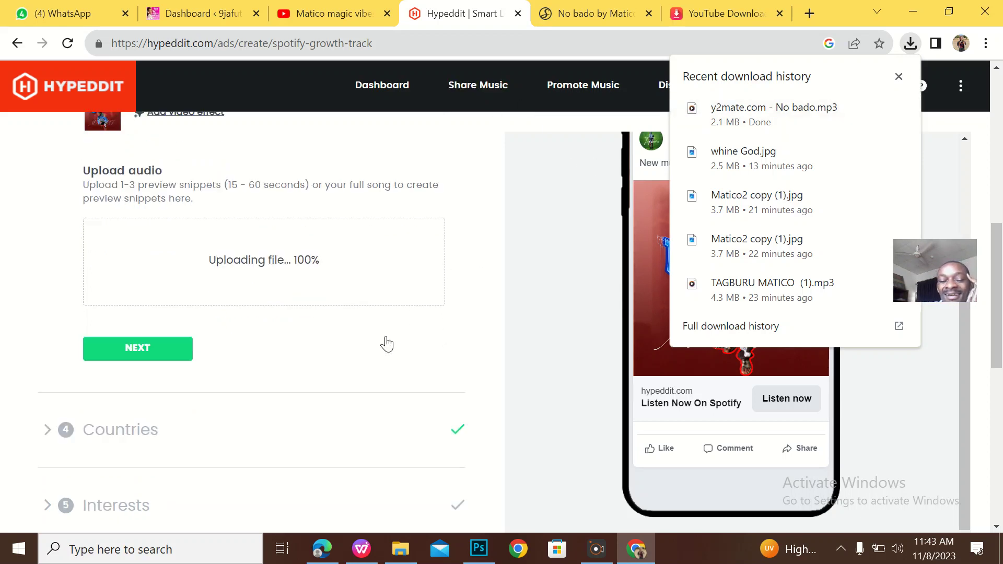
scroll(387, 344, "down", 1)
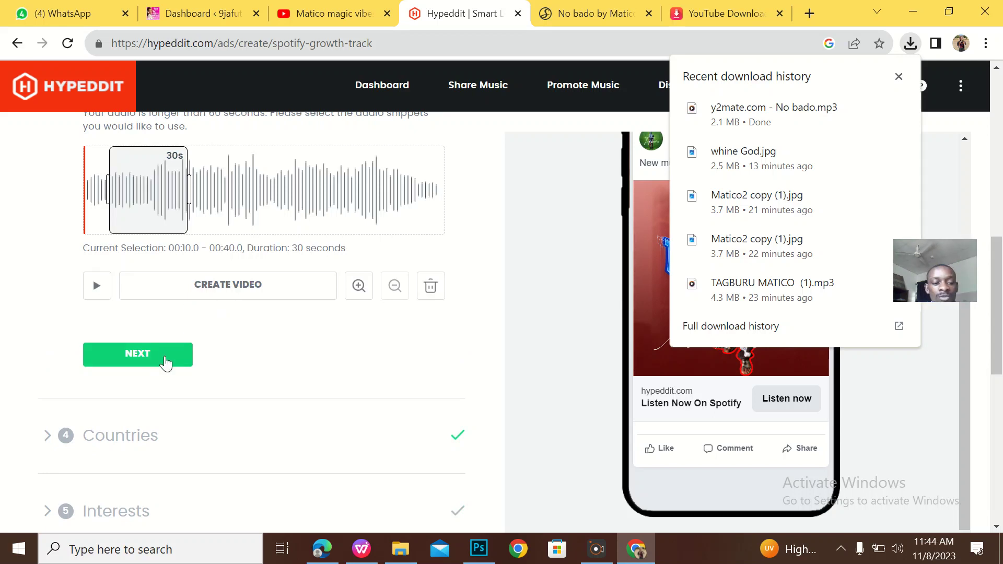
Create the 30-second No bado preview ad video and finish the ad step
left_click(165, 361)
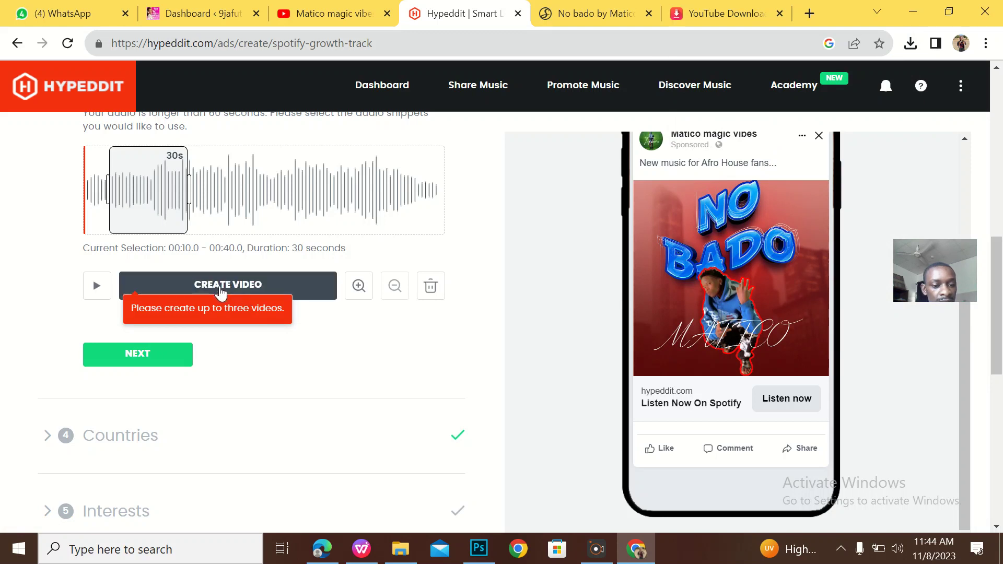
left_click(217, 289)
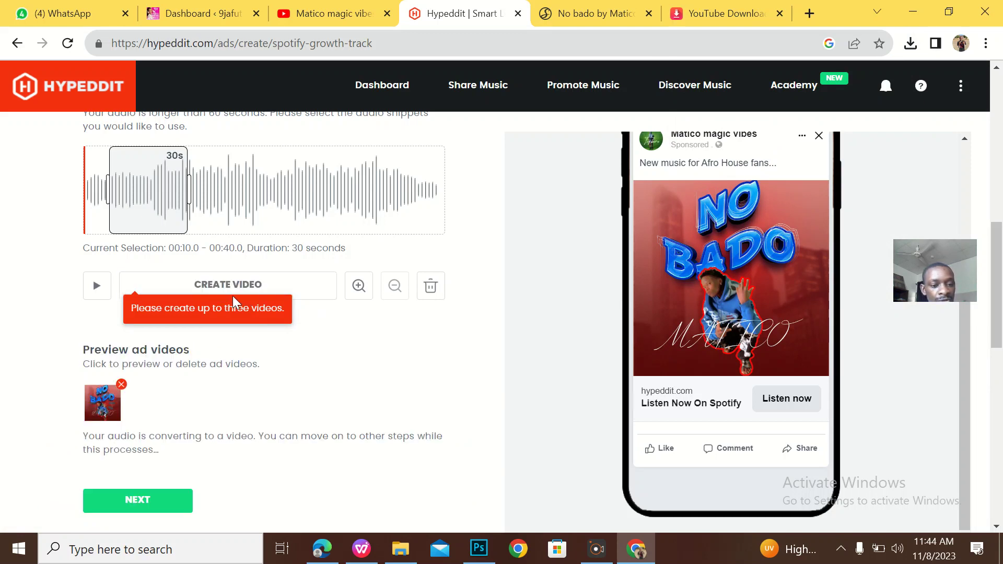
scroll(233, 411, "down", 2)
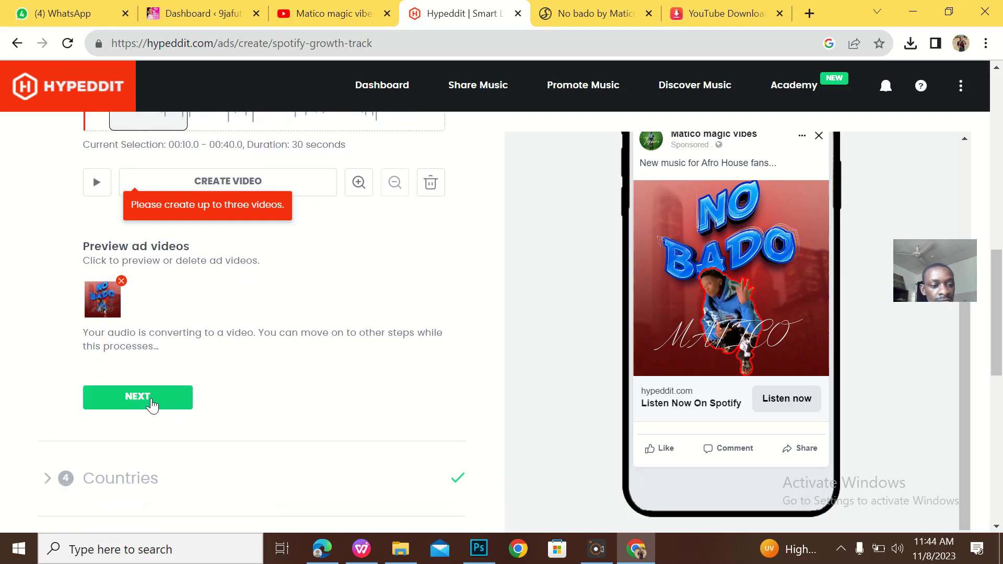
left_click(145, 402)
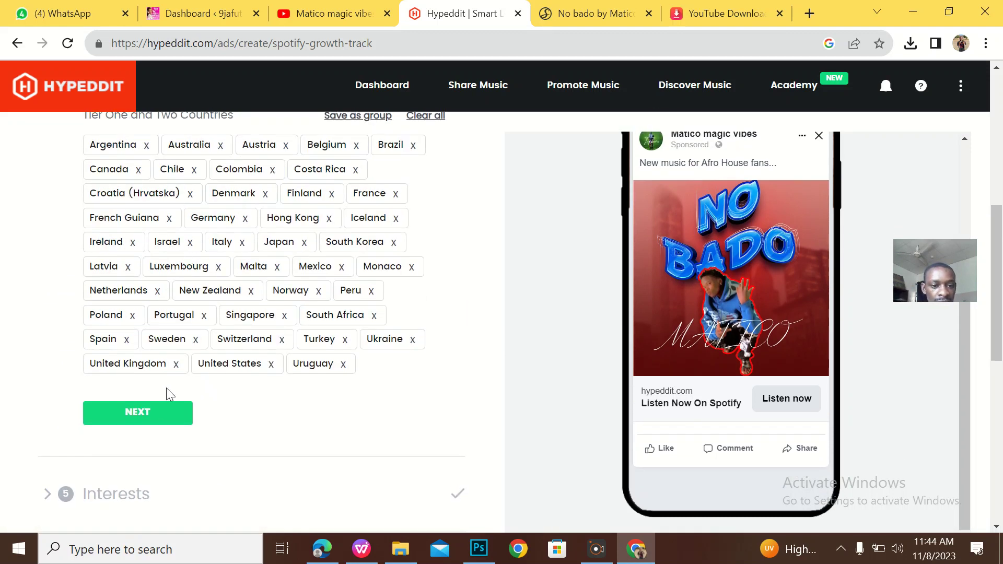
Accept the default Tier One and Two country list
scroll(173, 314, "up", 5)
scroll(160, 391, "down", 2)
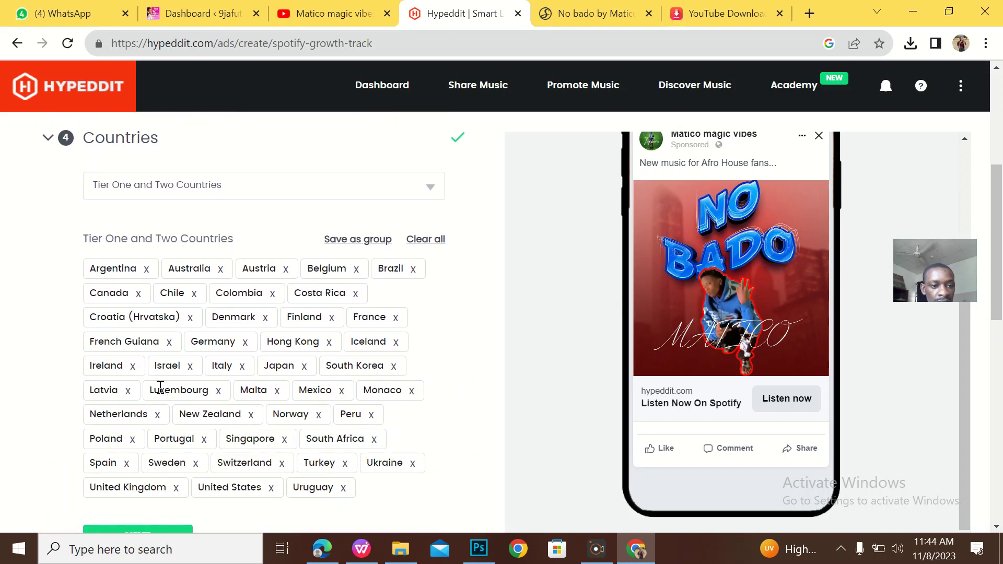
scroll(191, 364, "down", 3)
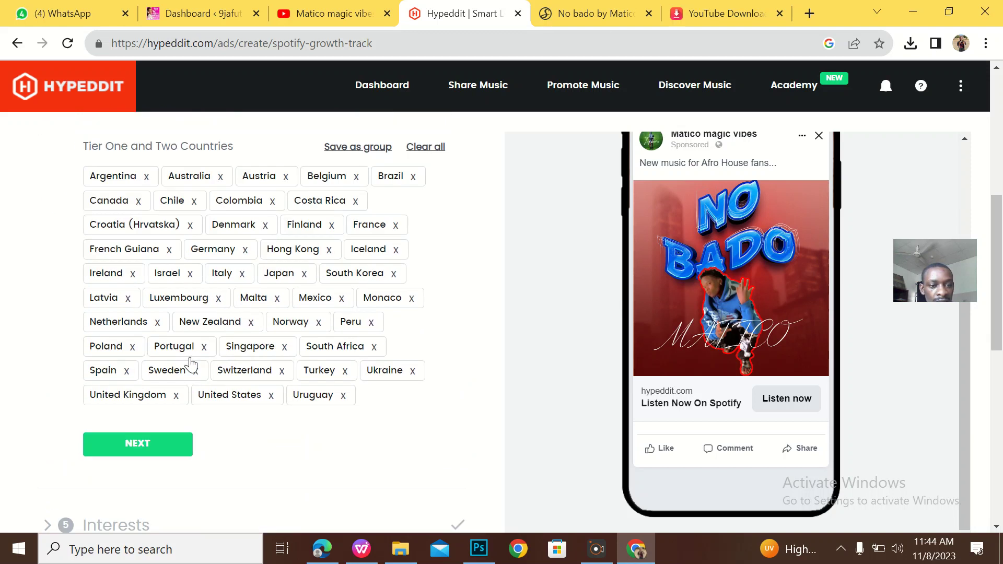
left_click(130, 379)
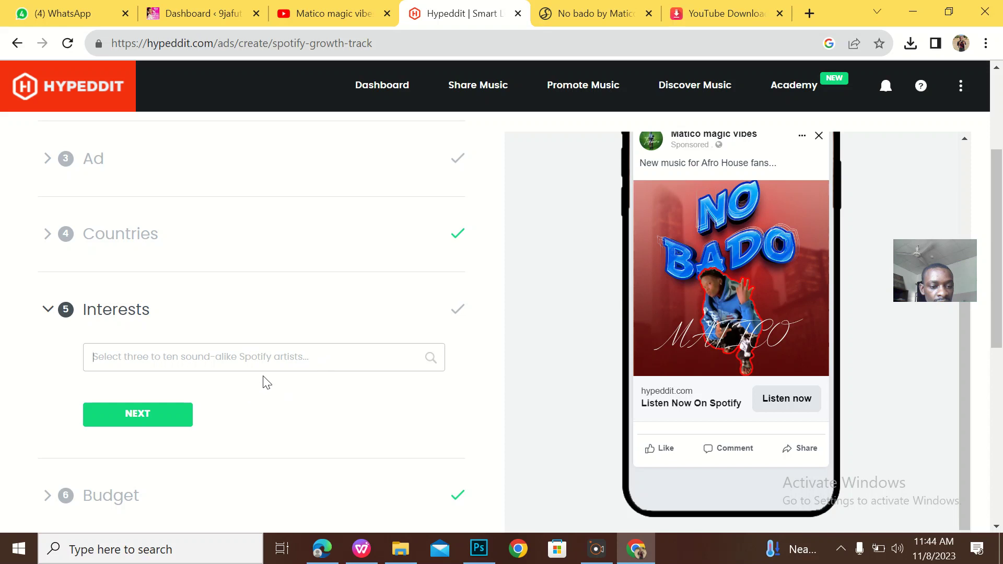
Add Davido, Runtown and ODUMODUBLVCK as sound-alike artists
left_click(172, 417)
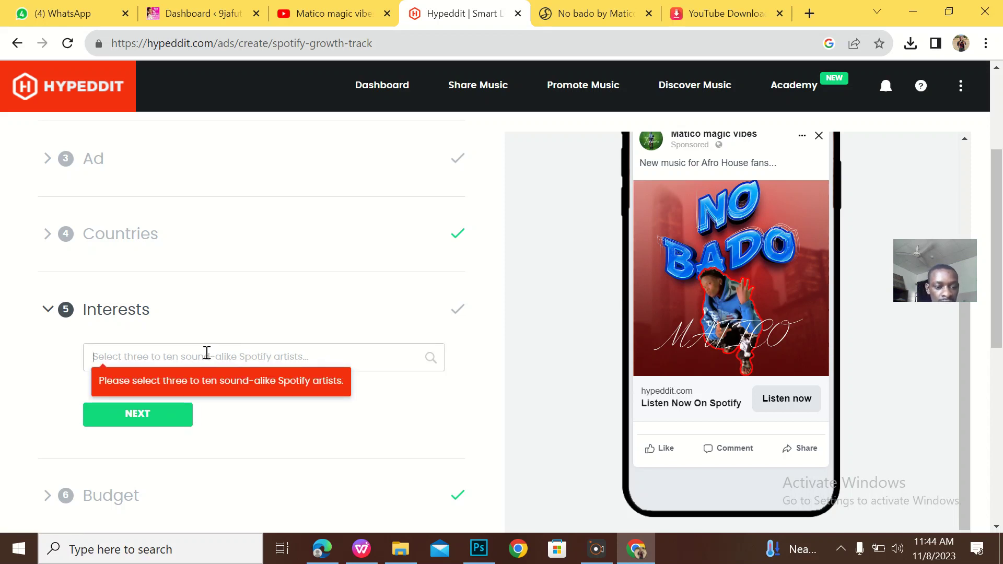
type("davido")
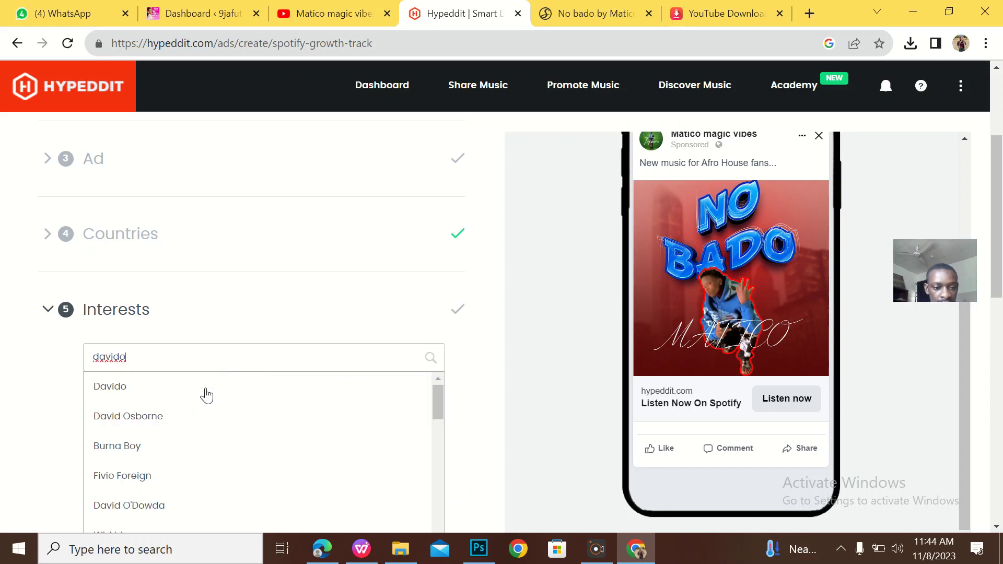
left_click(169, 400)
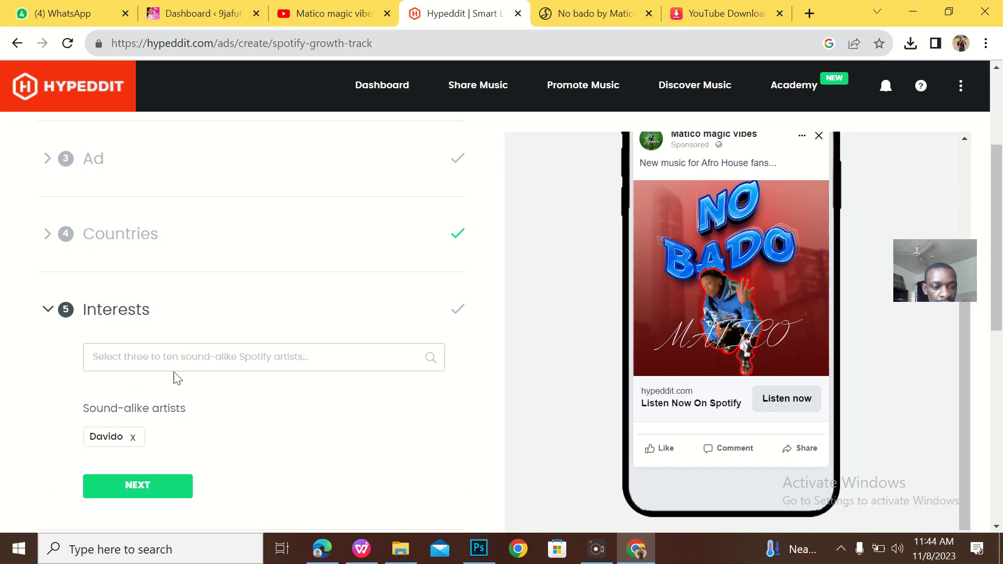
type("ru")
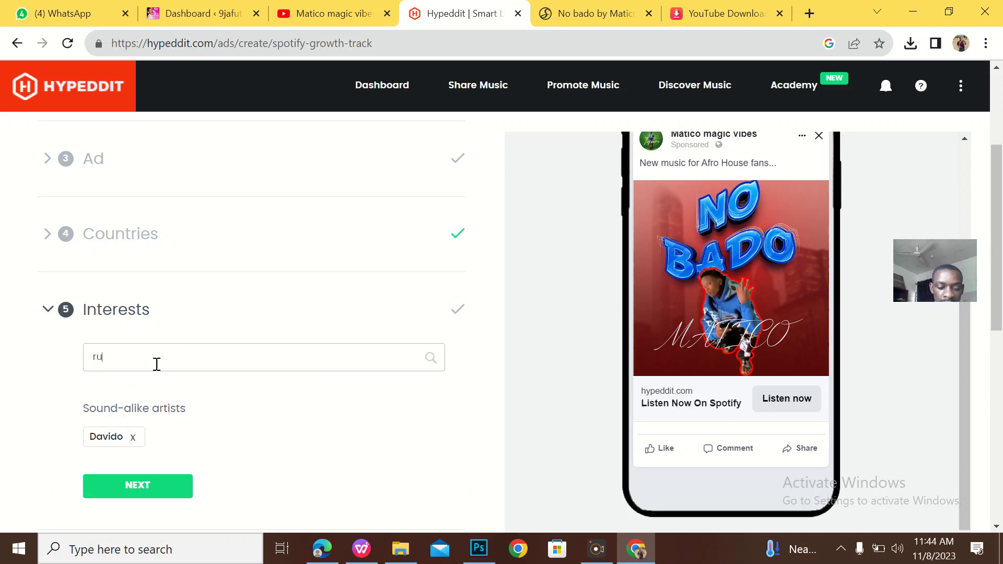
type("ntown")
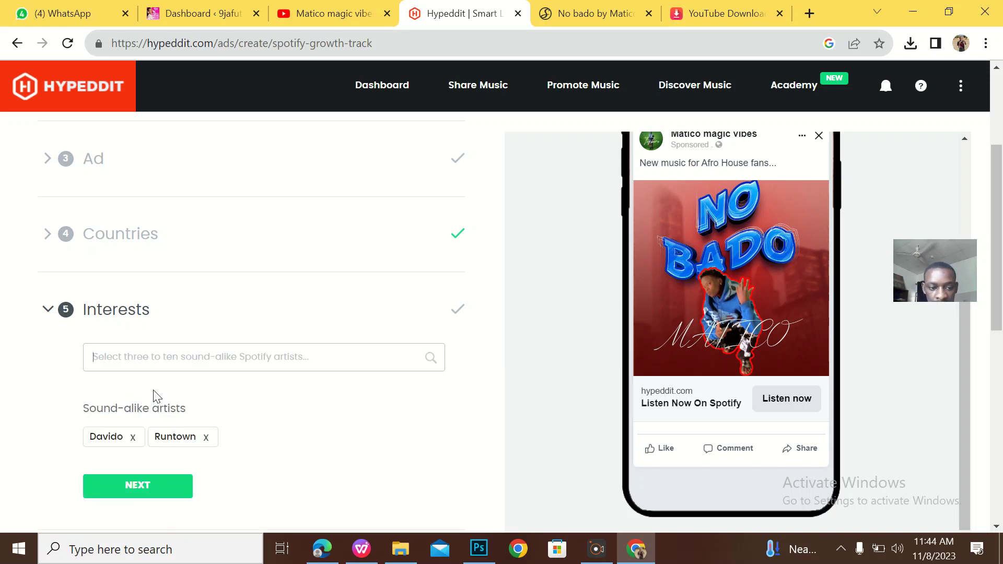
left_click(211, 361)
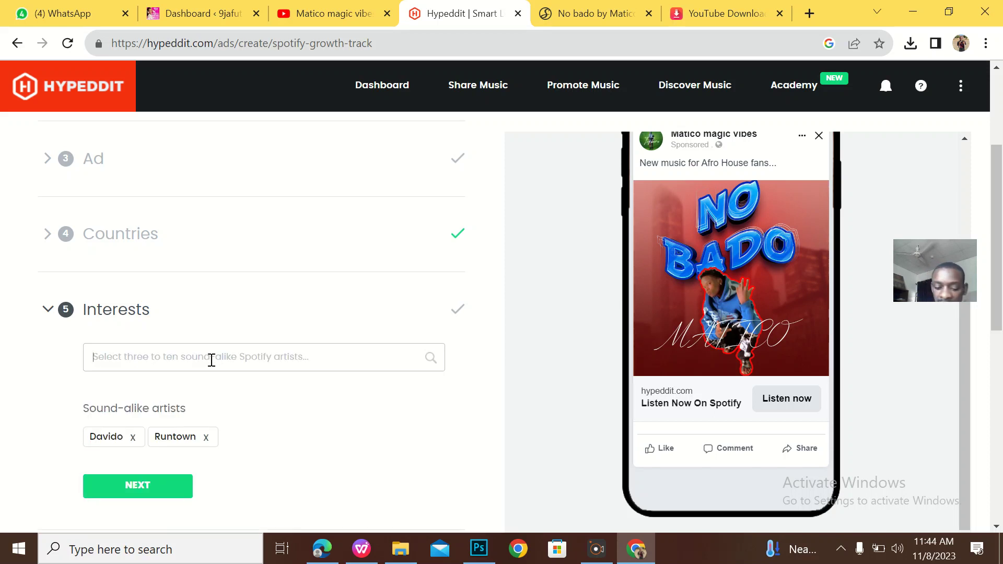
type("odo")
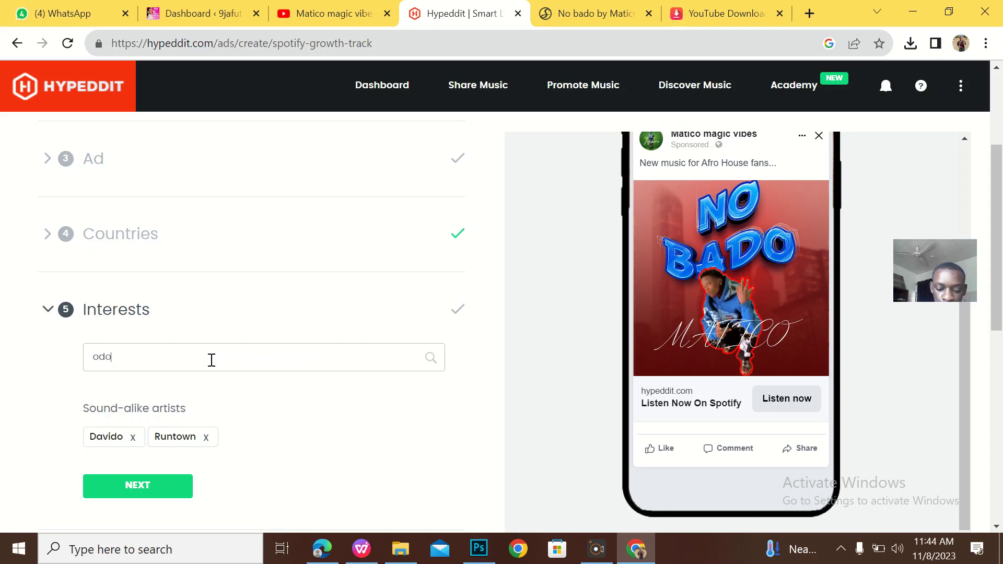
type("mud")
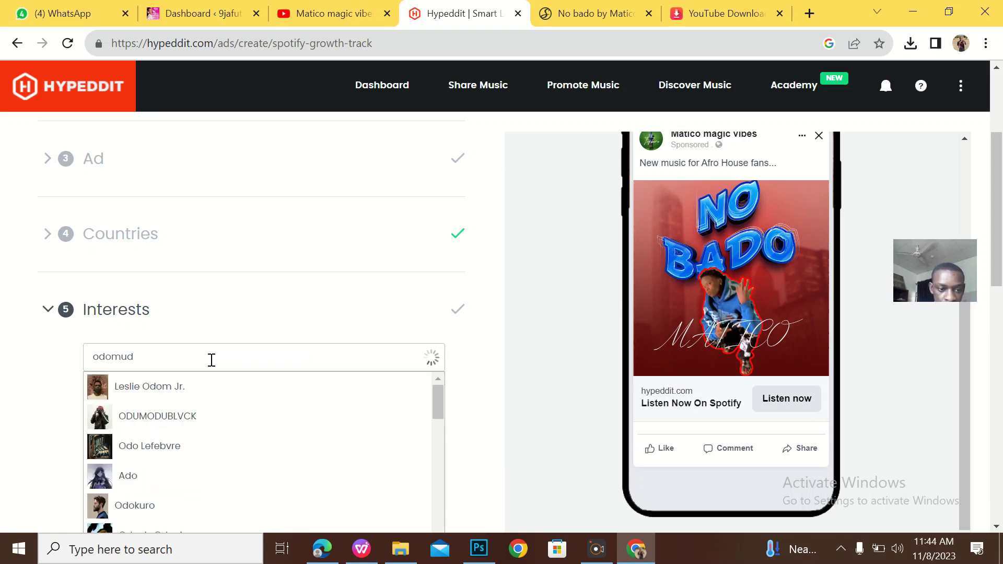
left_click(173, 397)
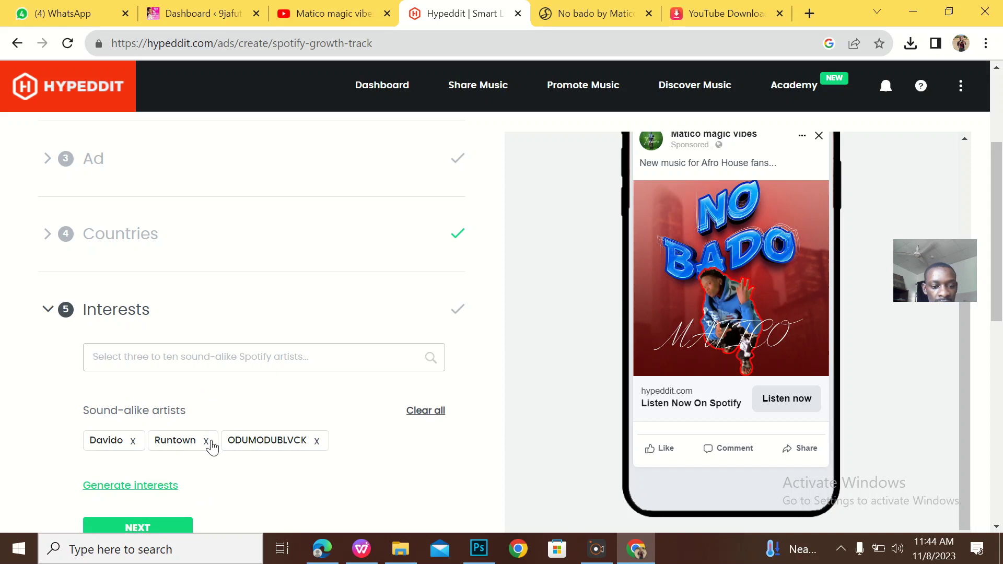
Generate the five targeted interests from the chosen artists
scroll(189, 501, "down", 3)
left_click(133, 345)
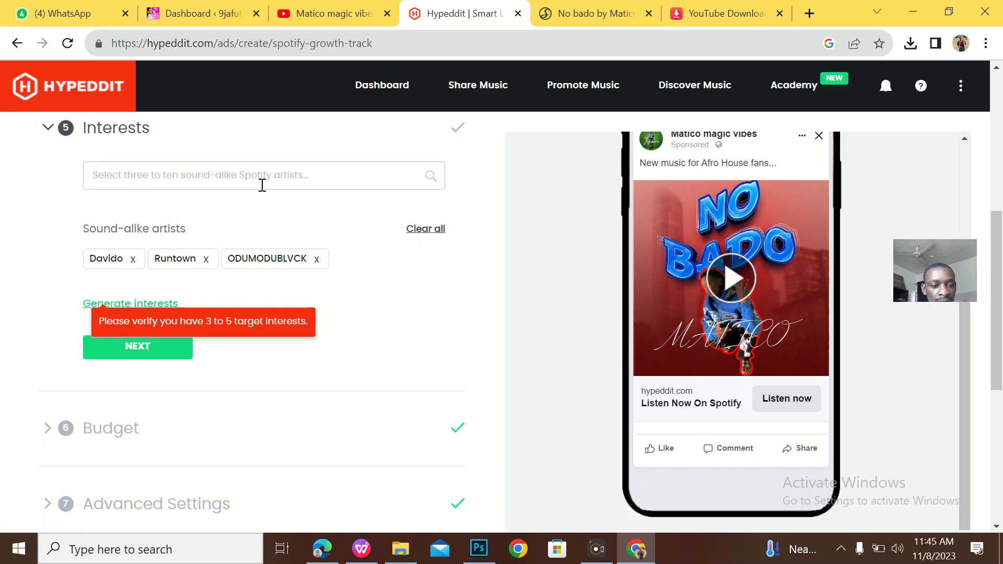
left_click(153, 309)
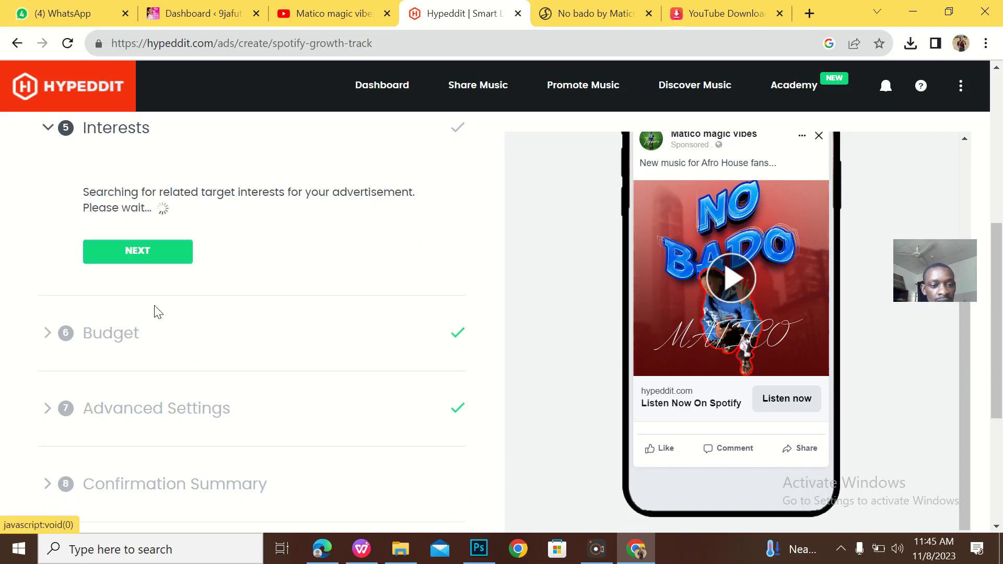
scroll(273, 283, "up", 3)
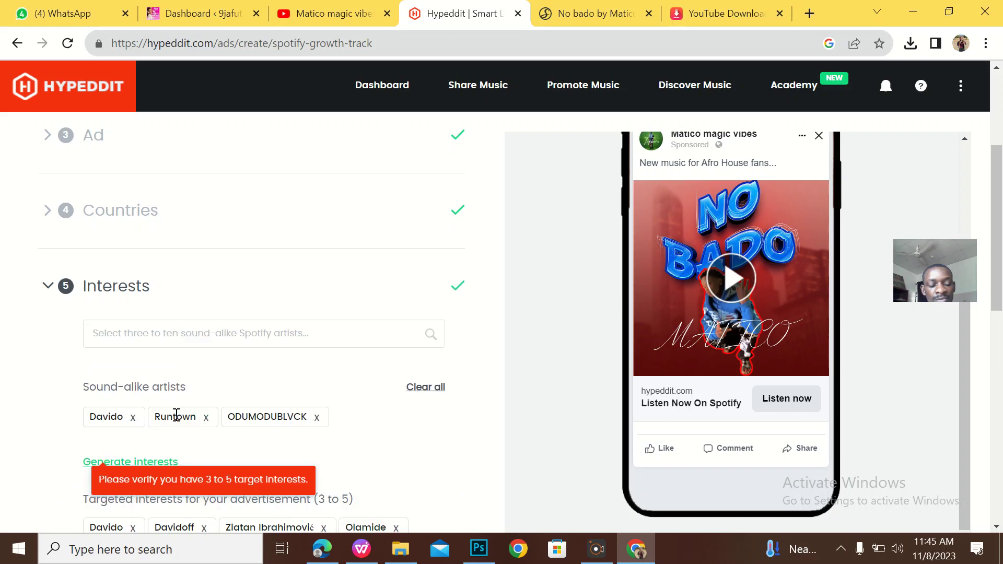
scroll(225, 426, "down", 2)
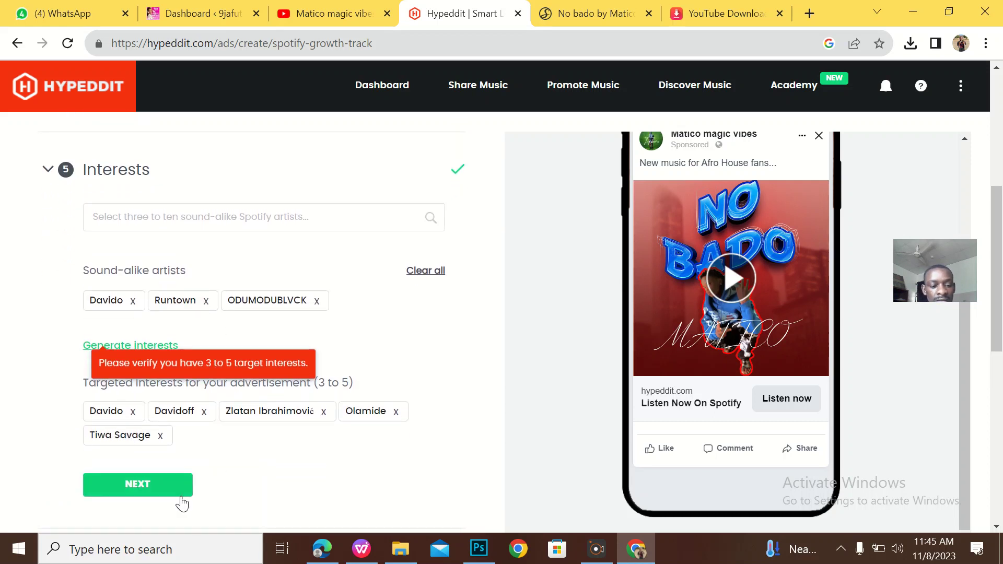
left_click(142, 489)
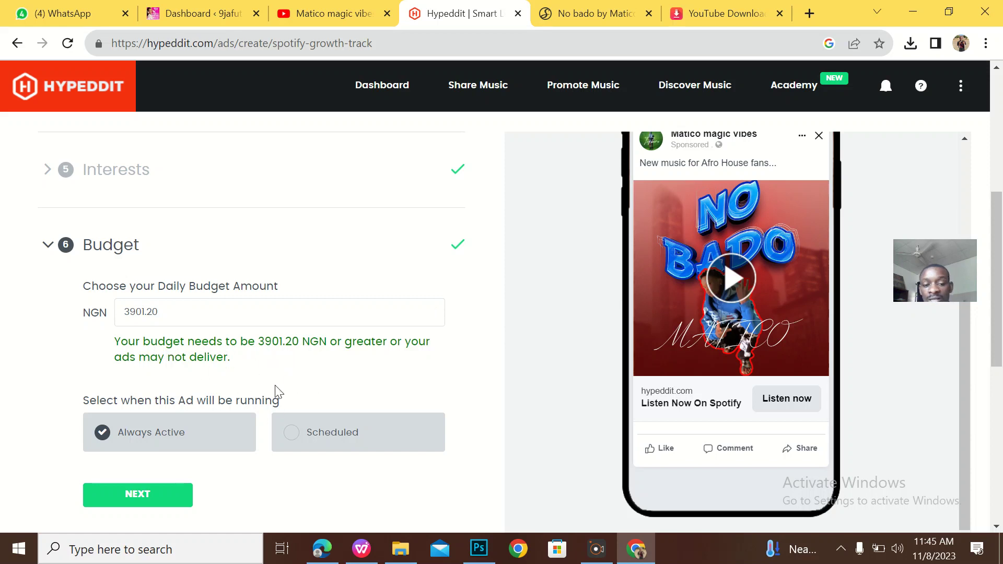
Accept the default budget, keep audience gender as All, and reach the Confirmation Summary
left_click(158, 499)
scroll(288, 357, "down", 5)
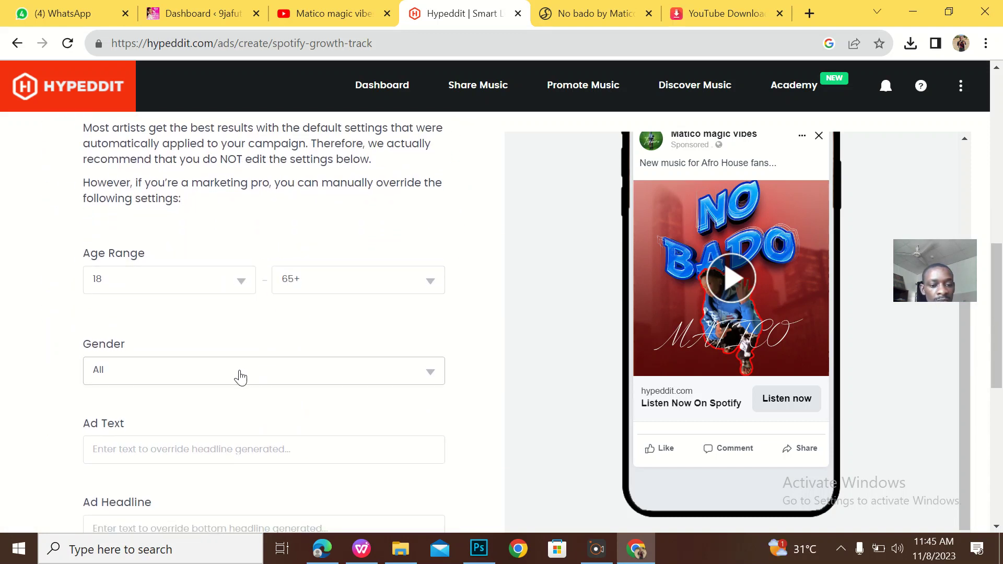
left_click(239, 376)
left_click(165, 455)
scroll(204, 430, "down", 1)
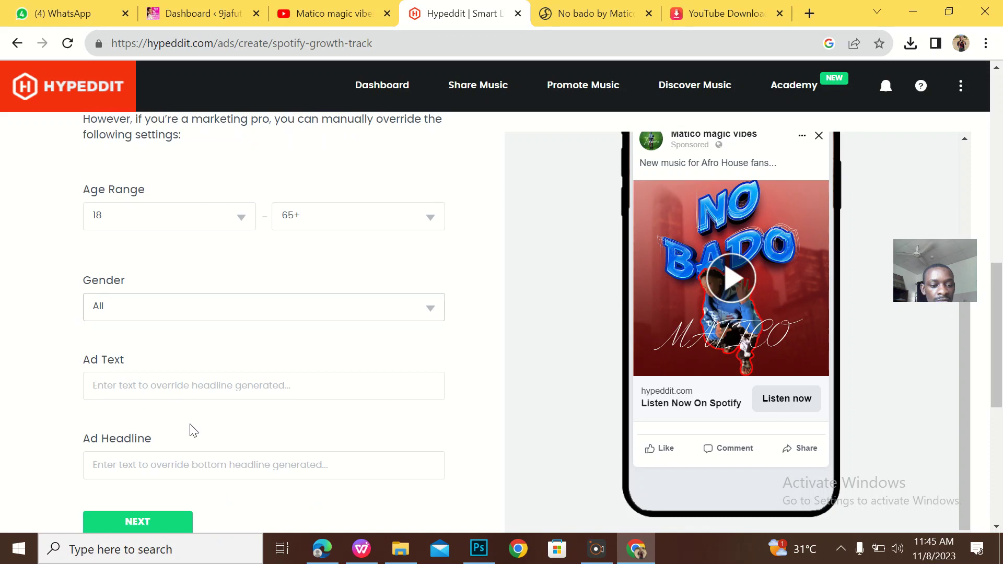
scroll(216, 408, "down", 1)
left_click(188, 326)
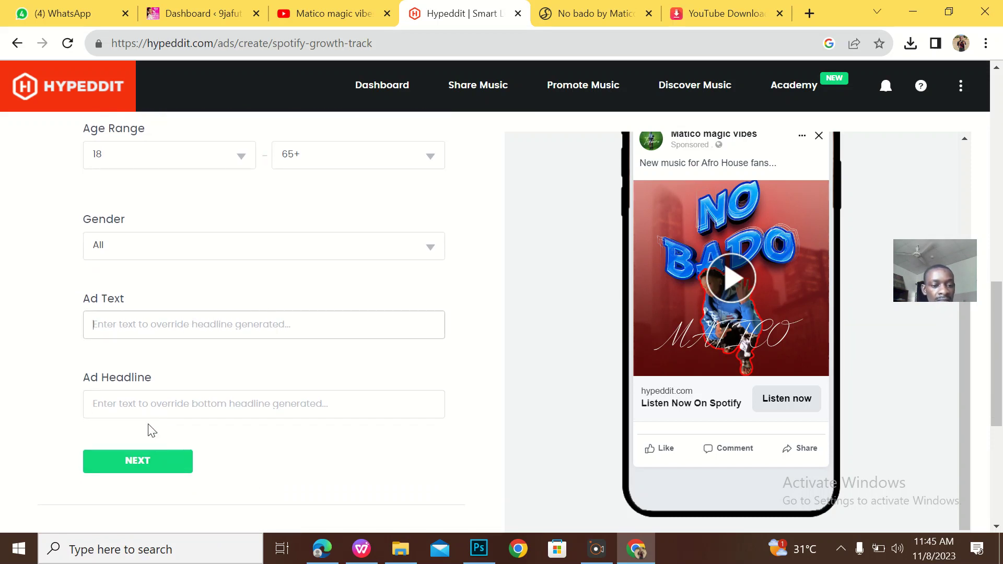
left_click(157, 465)
Tick the settings-correct, Facebook-charges-budget and no-refunds legal confirmations
scroll(152, 465, "down", 1)
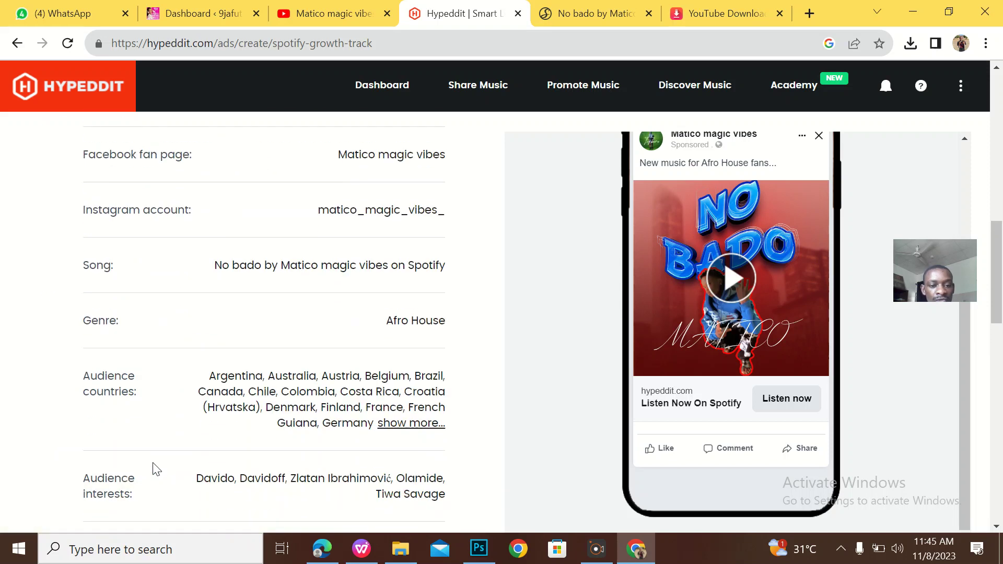
scroll(157, 468, "down", 2)
scroll(153, 462, "down", 3)
scroll(153, 463, "down", 5)
scroll(231, 384, "down", 2)
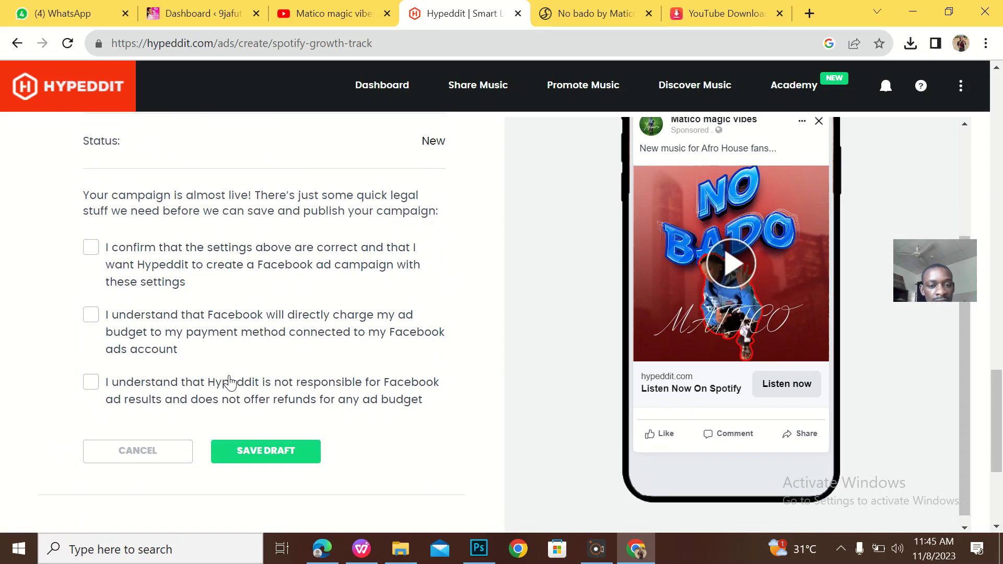
scroll(228, 361, "up", 3)
scroll(229, 346, "up", 1)
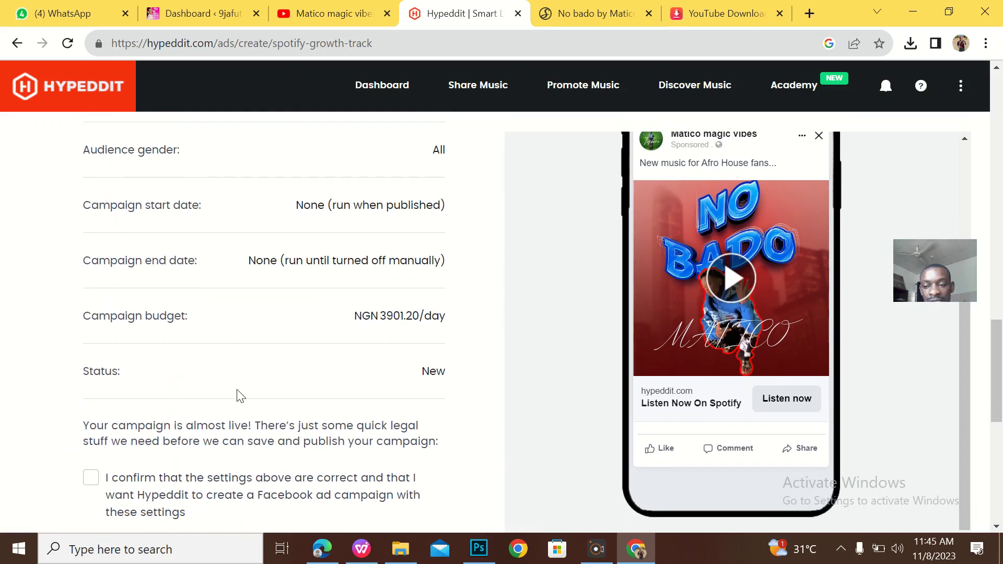
scroll(238, 394, "down", 1)
scroll(237, 397, "down", 2)
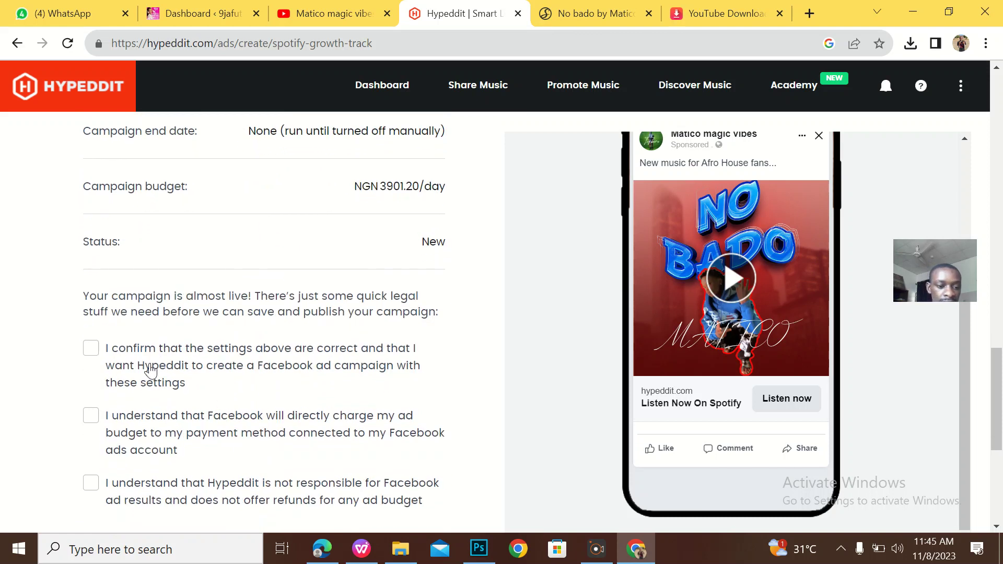
left_click(93, 349)
left_click(96, 425)
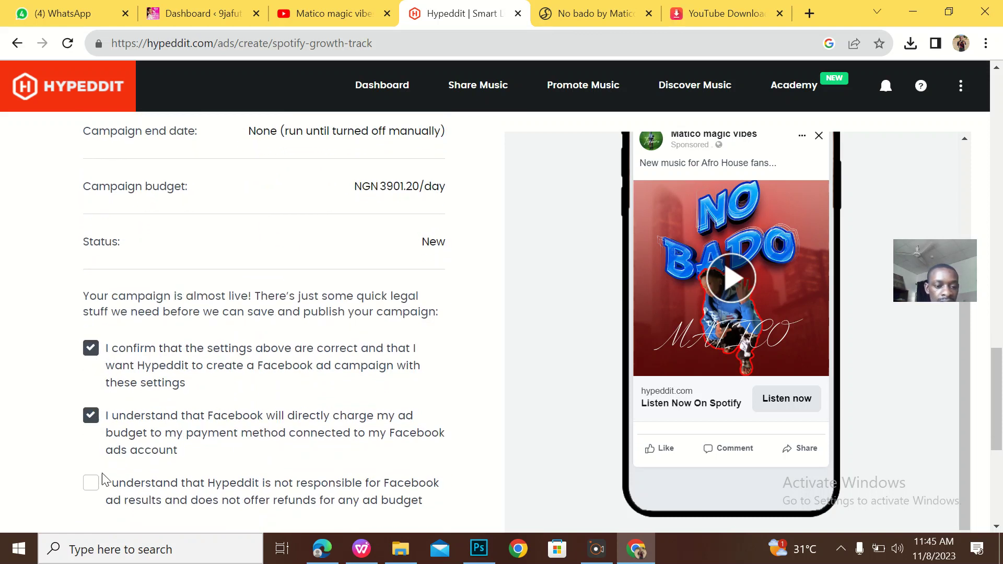
left_click(94, 484)
Zoom the page out and save the No bado campaign as a draft
scroll(311, 447, "up", 2)
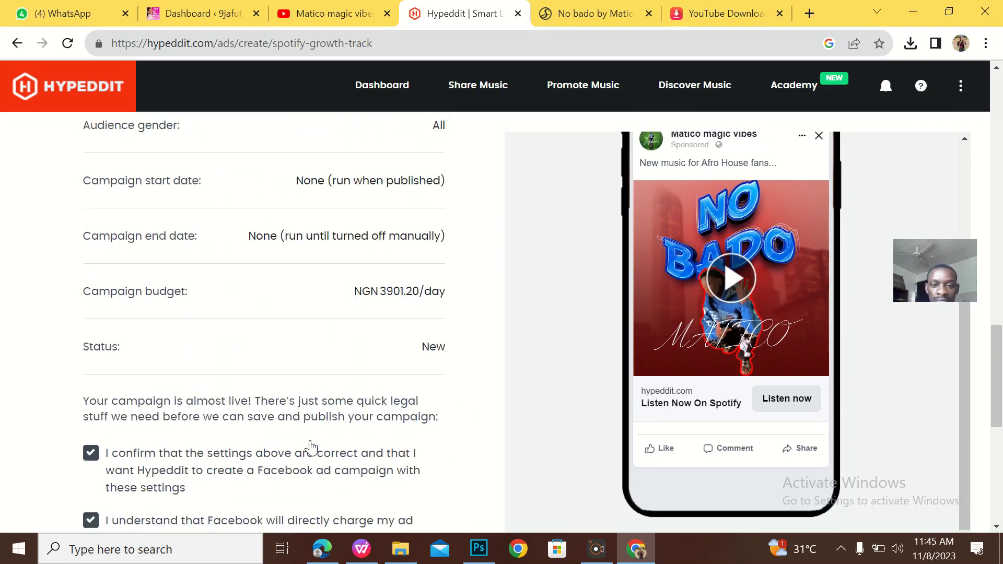
scroll(312, 447, "up", 2)
scroll(313, 447, "up", 1)
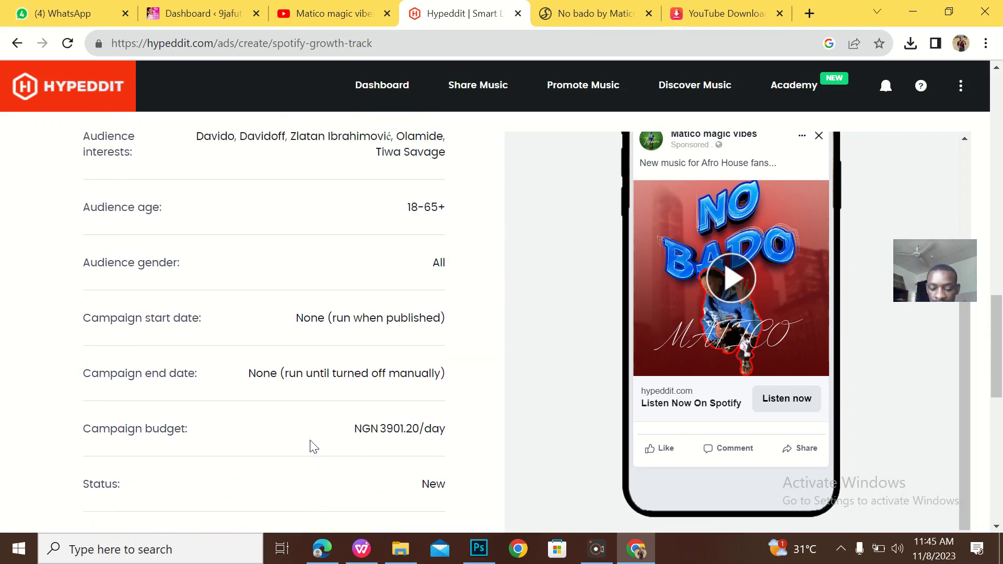
key("ctrl+minus")
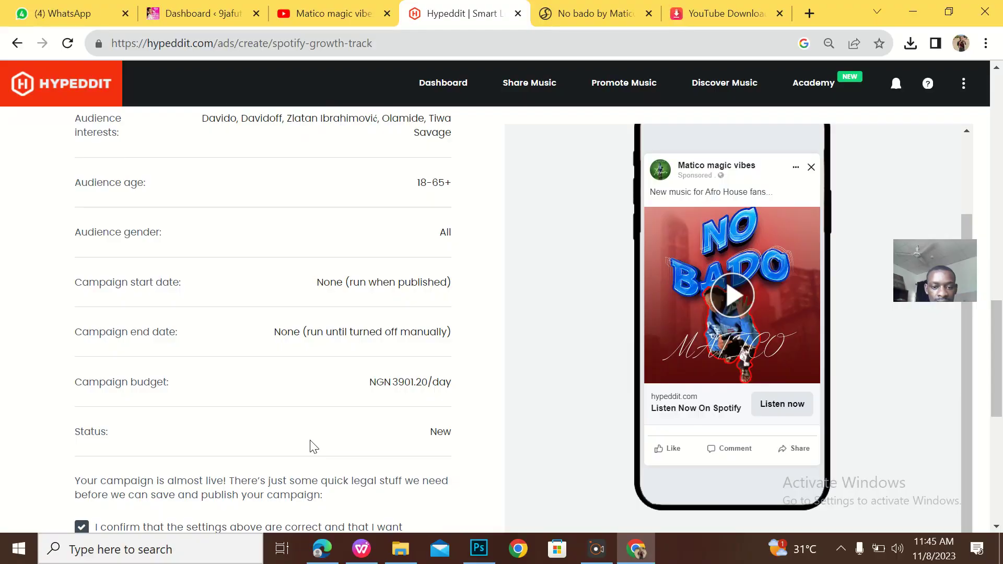
scroll(313, 446, "down", 4)
scroll(312, 447, "down", 1)
left_click(246, 419)
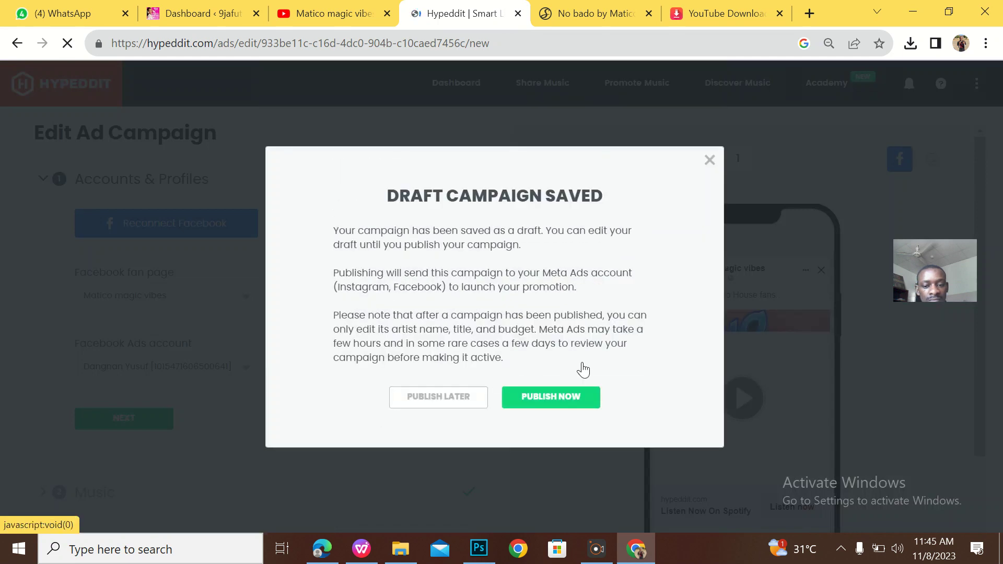
Publish the 'No bado' draft campaign now from the Draft Campaign Saved dialog
left_click(556, 402)
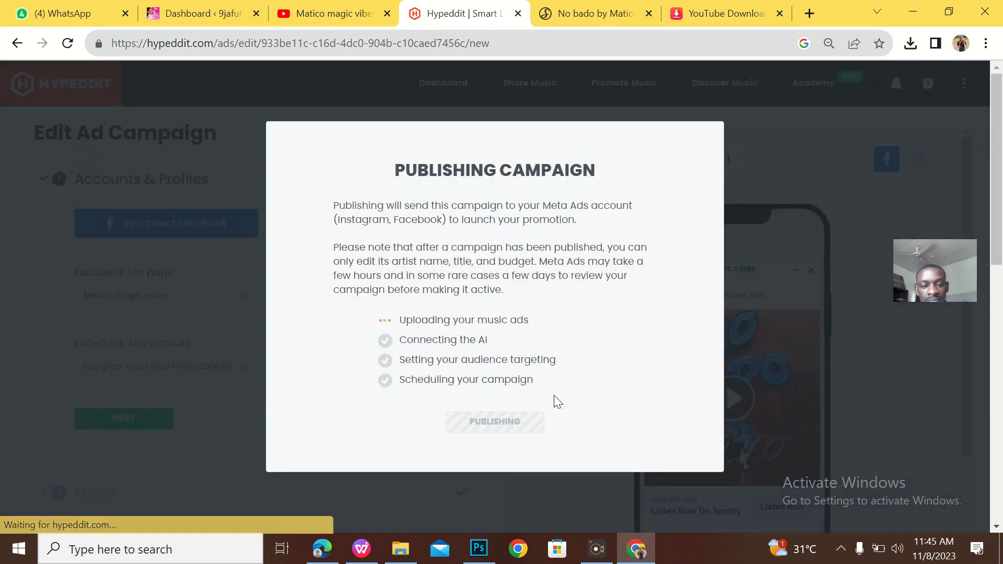